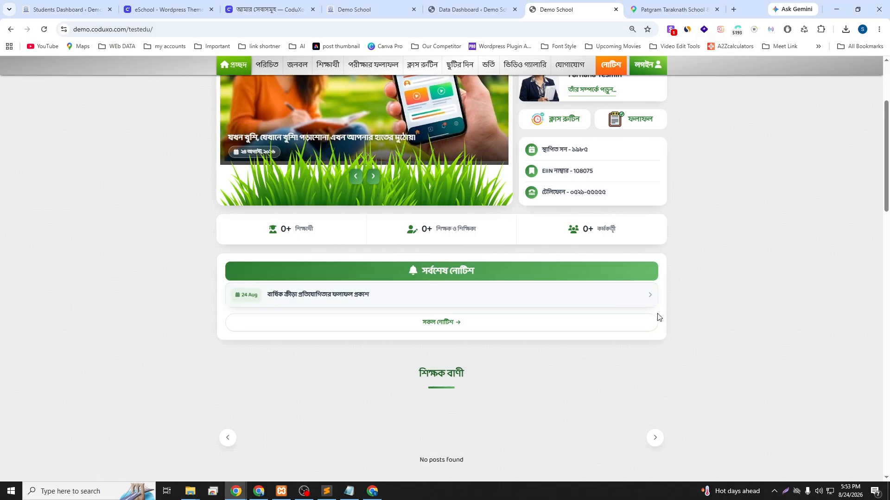
# Look over the empty Teachers list and the Add Teacher form, closing it unsaved
pyautogui.scroll(-2, 660, 315)
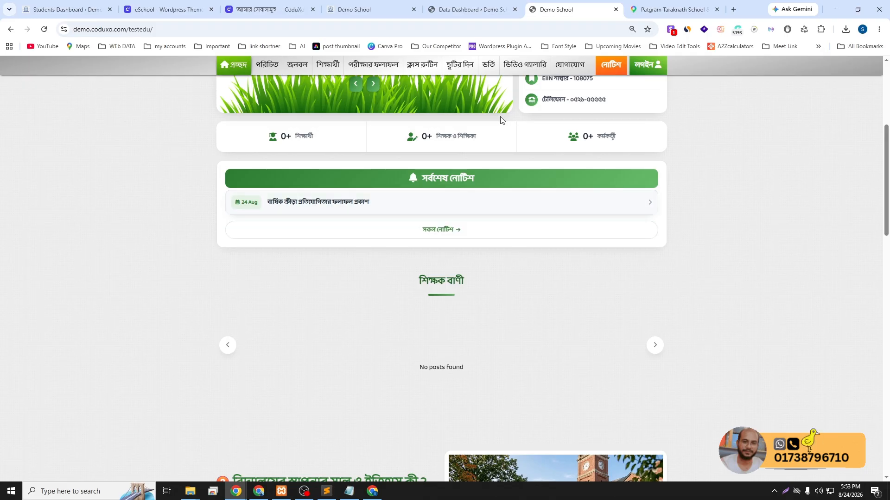
pyautogui.click(467, 6)
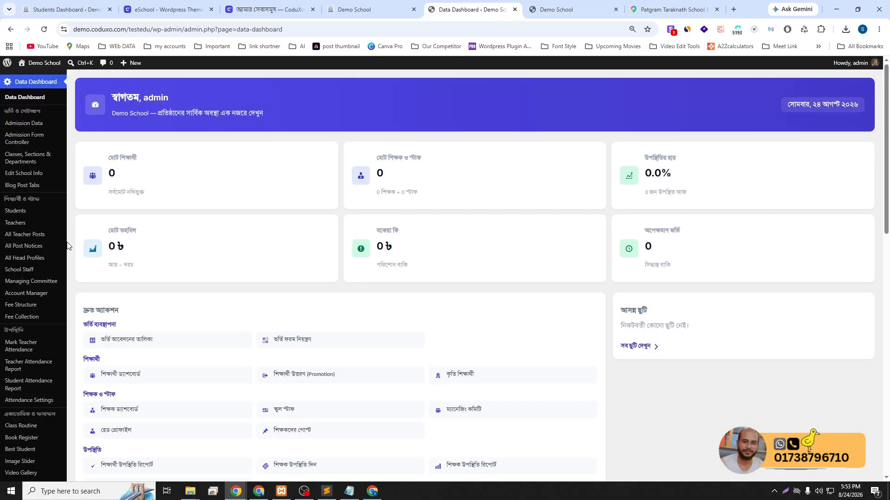
pyautogui.click(33, 224)
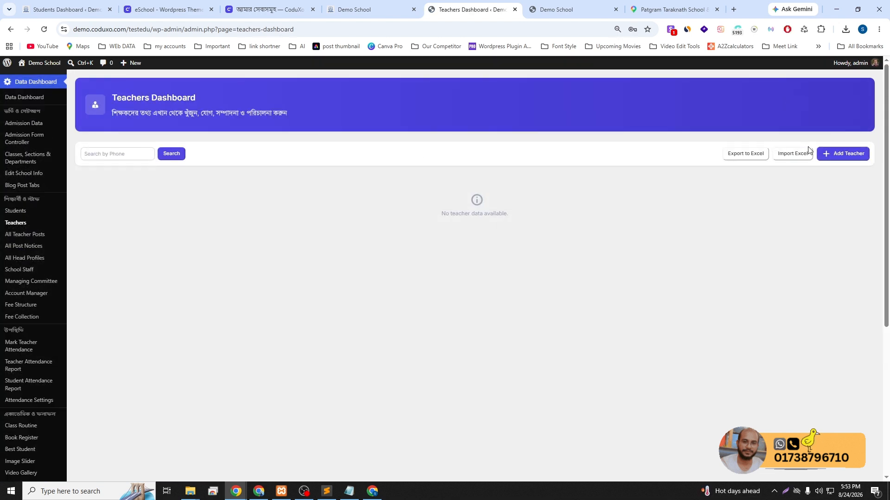
pyautogui.click(841, 153)
pyautogui.scroll(-3, 369, 273)
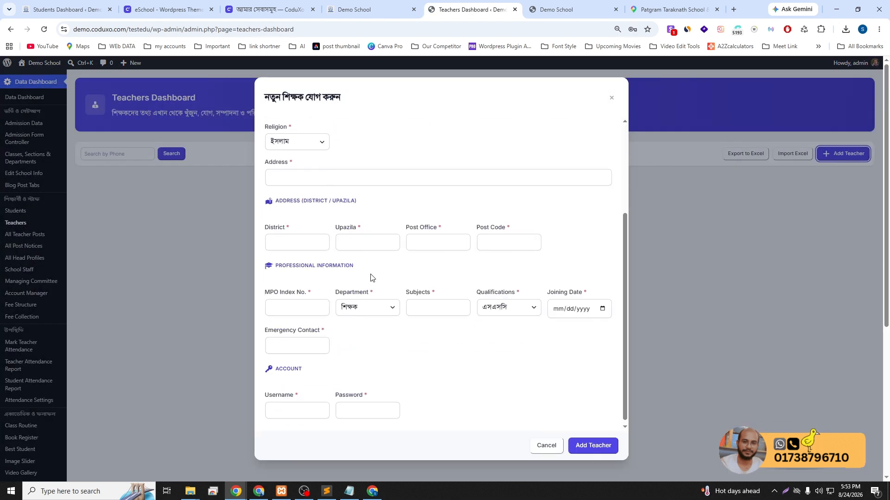
pyautogui.scroll(3, 371, 278)
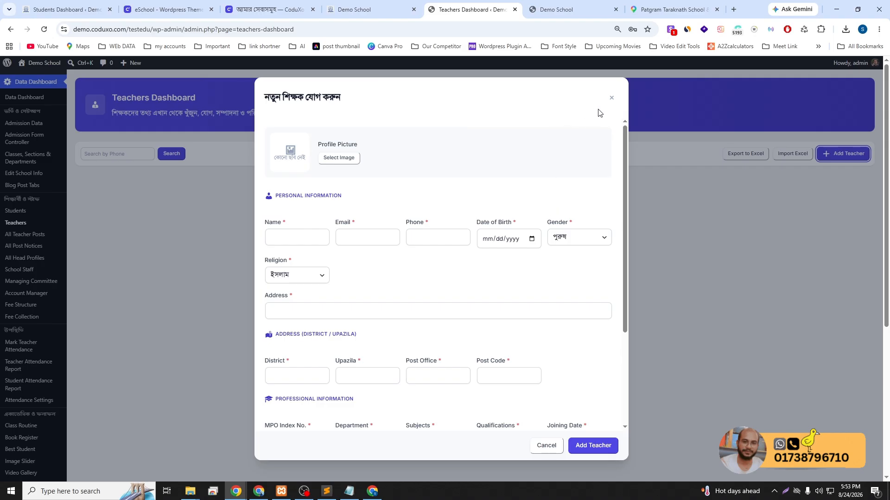
pyautogui.click(611, 98)
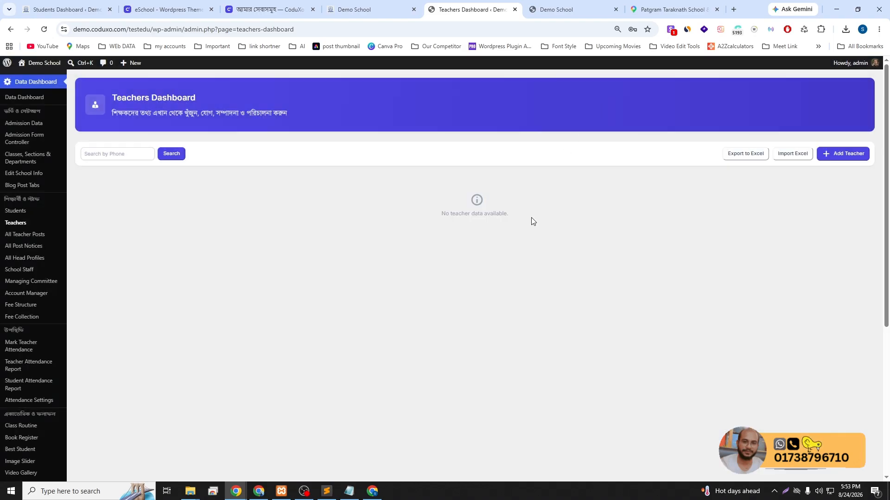
# Review the Admission Form Controller's institution name and admission fee fields, then go to Classes, Sections & Departments
pyautogui.click(17, 141)
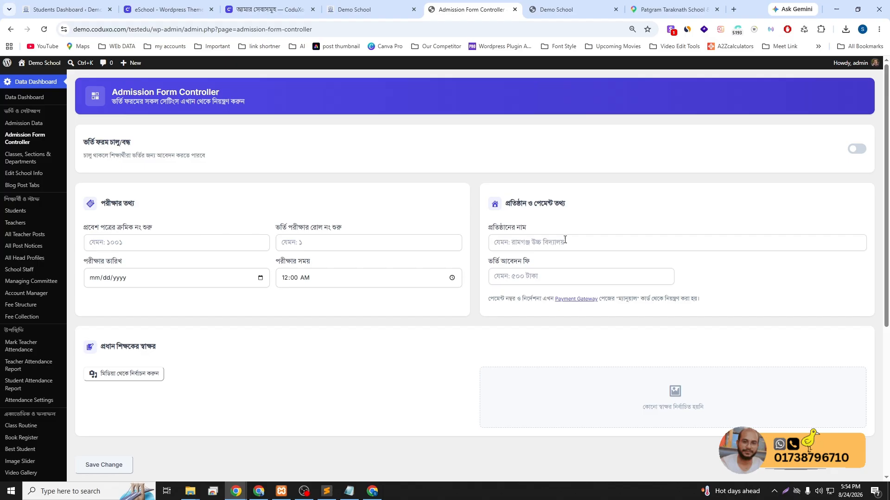
pyautogui.click(553, 242)
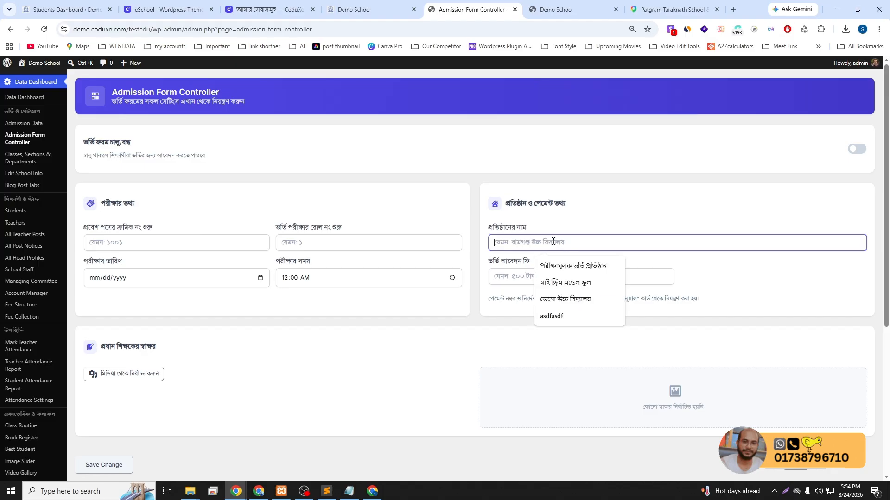
pyautogui.click(494, 272)
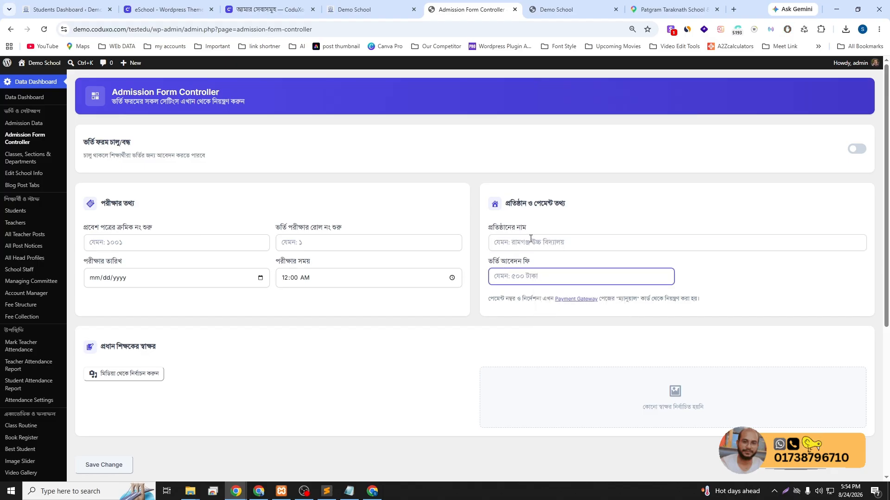
pyautogui.click(20, 162)
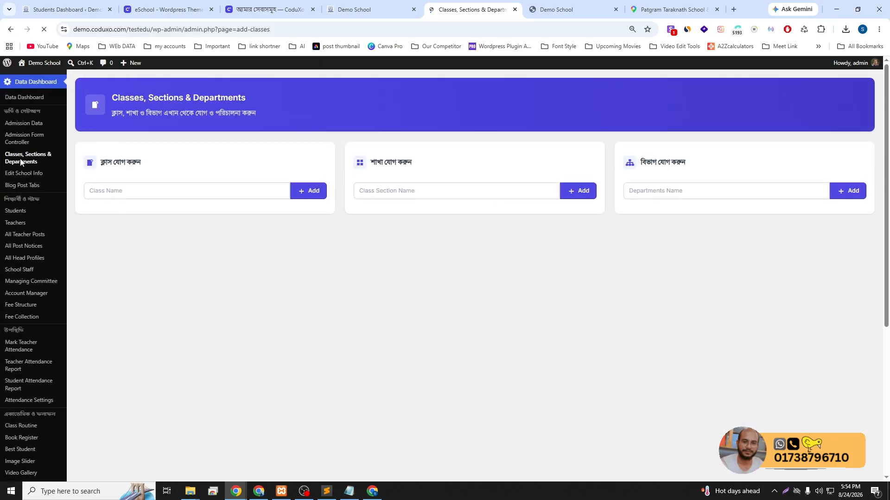
# Add Class 6 and Class 7 as classes
pyautogui.click(228, 193)
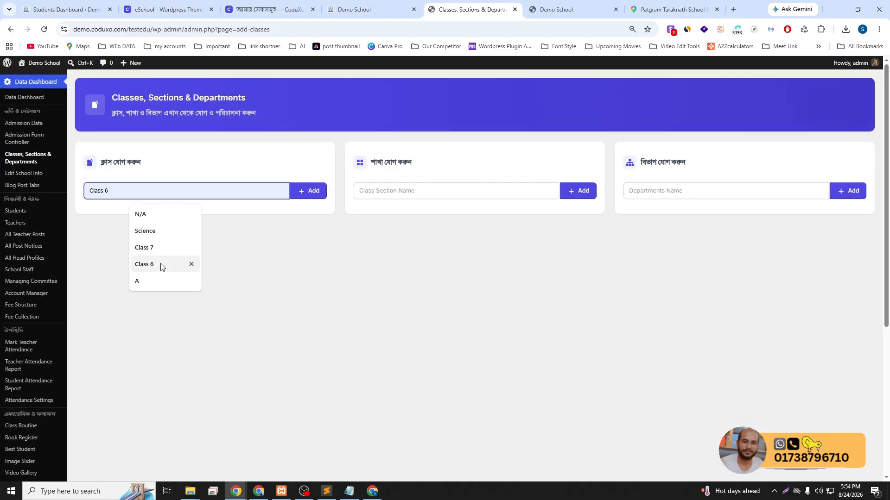
pyautogui.click(139, 264)
pyautogui.click(306, 191)
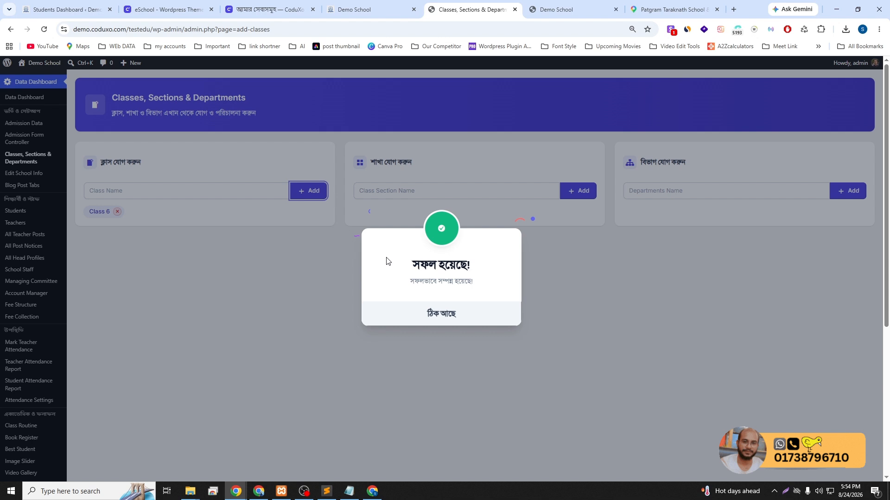
pyautogui.click(439, 314)
pyautogui.click(155, 190)
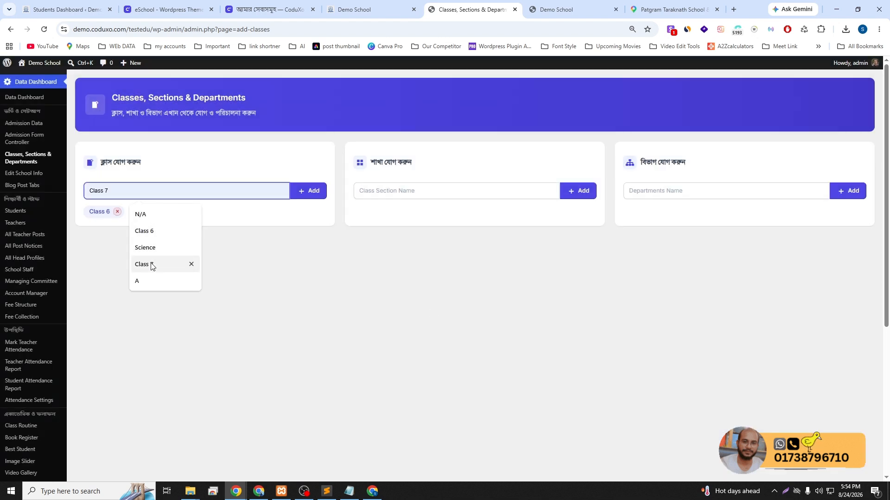
pyautogui.click(188, 262)
pyautogui.click(311, 192)
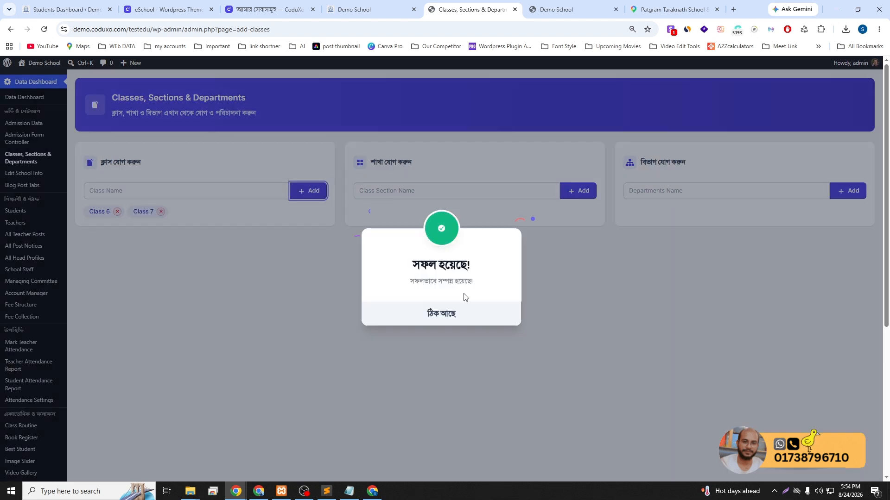
pyautogui.click(461, 319)
# Add sections A and B
pyautogui.click(398, 187)
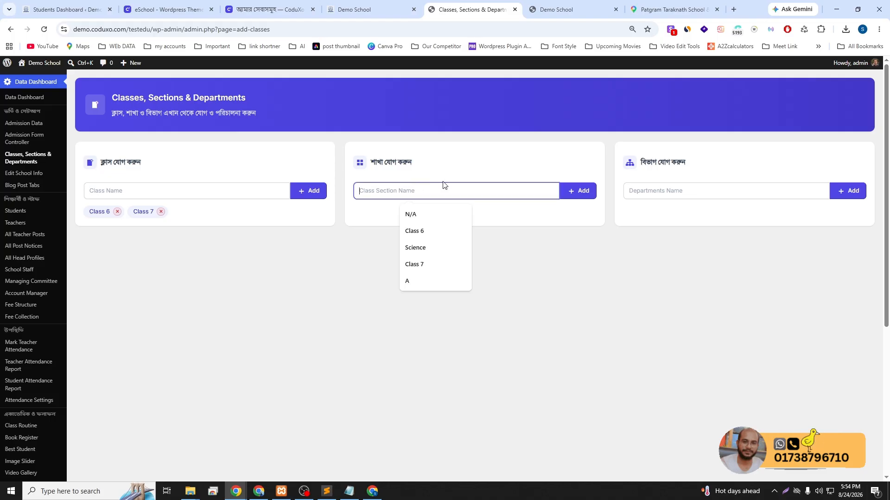
pyautogui.click(413, 280)
pyautogui.click(584, 191)
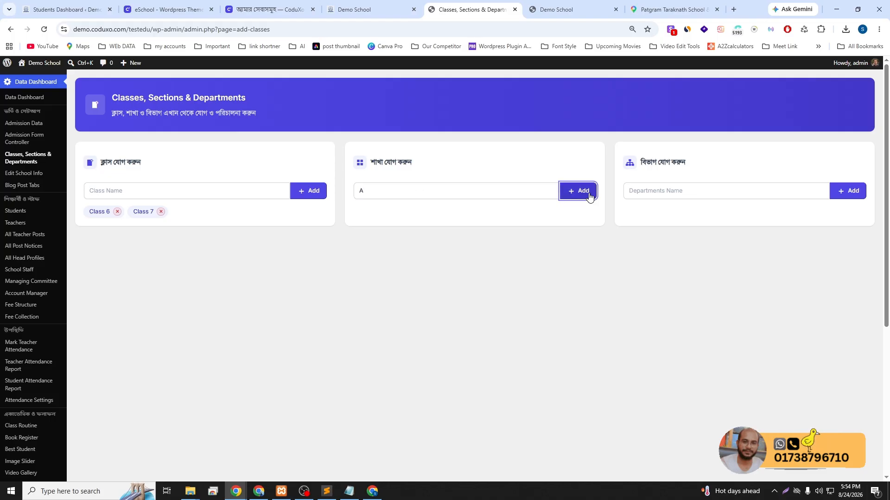
pyautogui.click(453, 313)
pyautogui.click(409, 192)
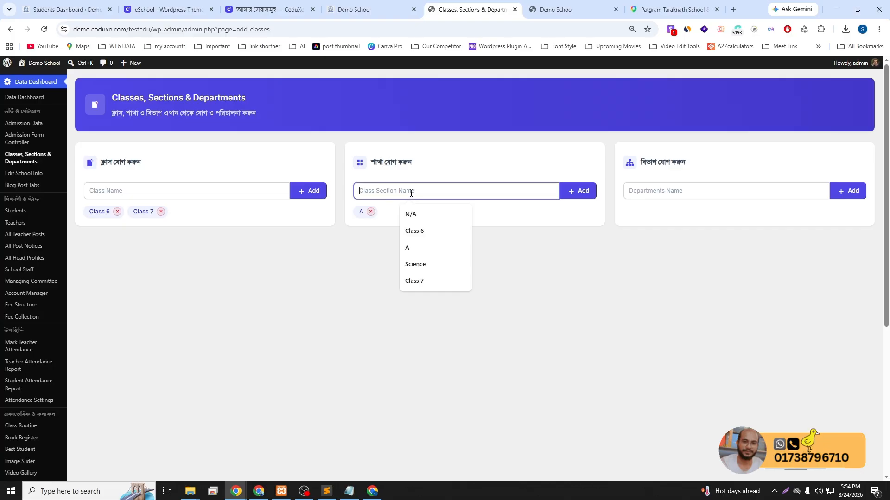
pyautogui.write('B')
pyautogui.click(570, 192)
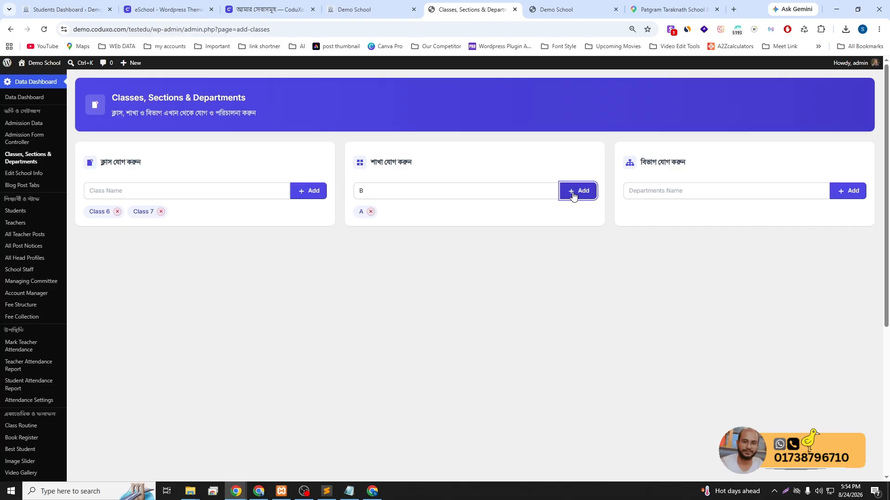
pyautogui.click(449, 313)
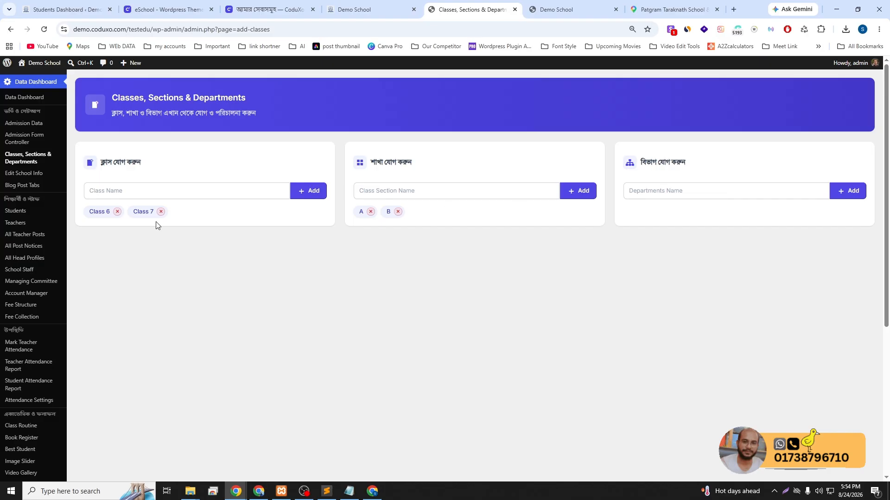
# Add Class 9 by editing the suggested Class 7 name
pyautogui.click(168, 195)
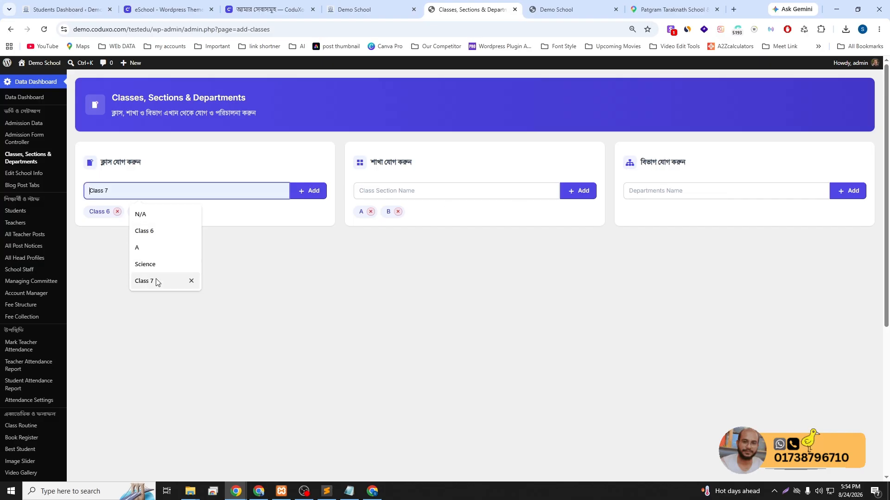
pyautogui.click(144, 280)
pyautogui.press('BackSpace')
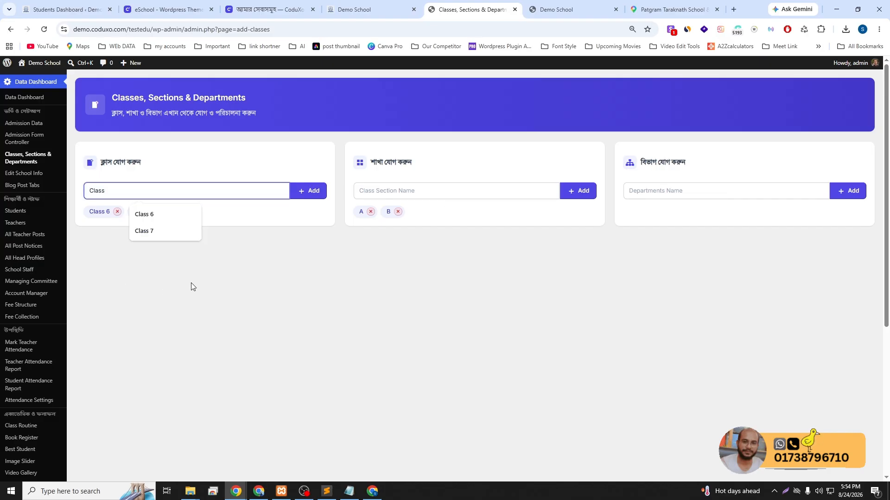
pyautogui.write('8')
pyautogui.press('BackSpace')
pyautogui.write('9')
pyautogui.click(299, 191)
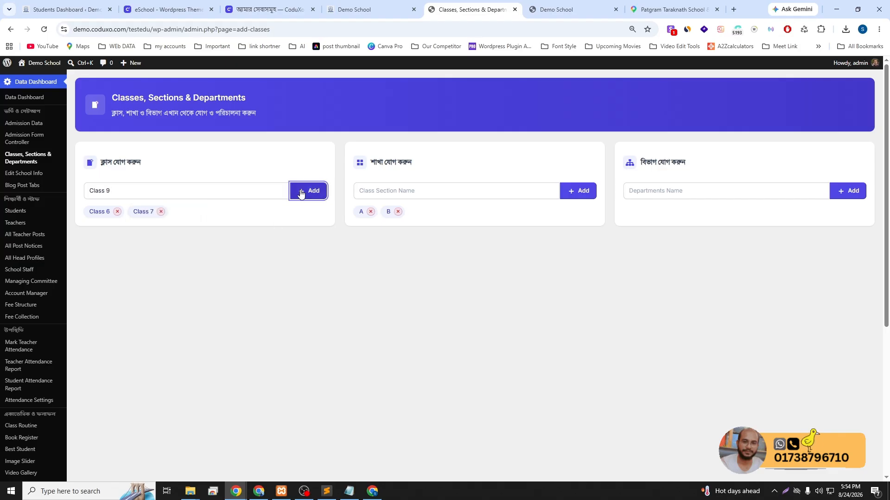
pyautogui.click(421, 316)
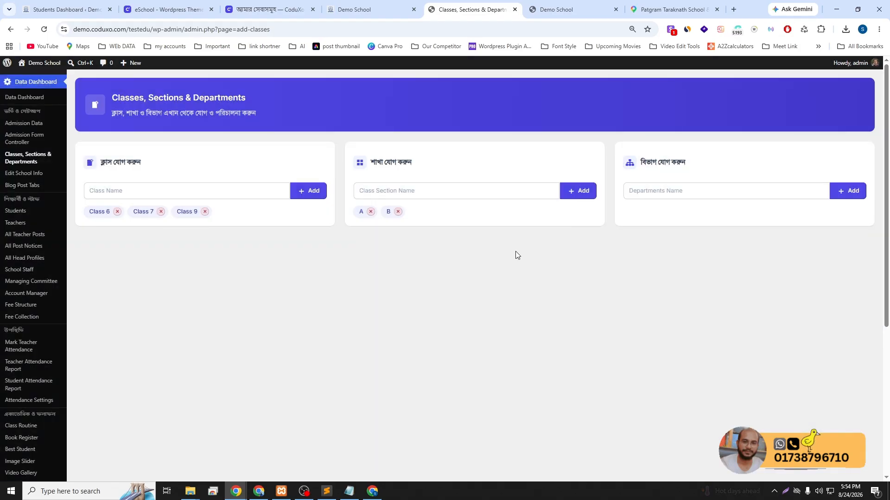
# Add Science and Commerce as departments, dismissing each success message
pyautogui.click(672, 191)
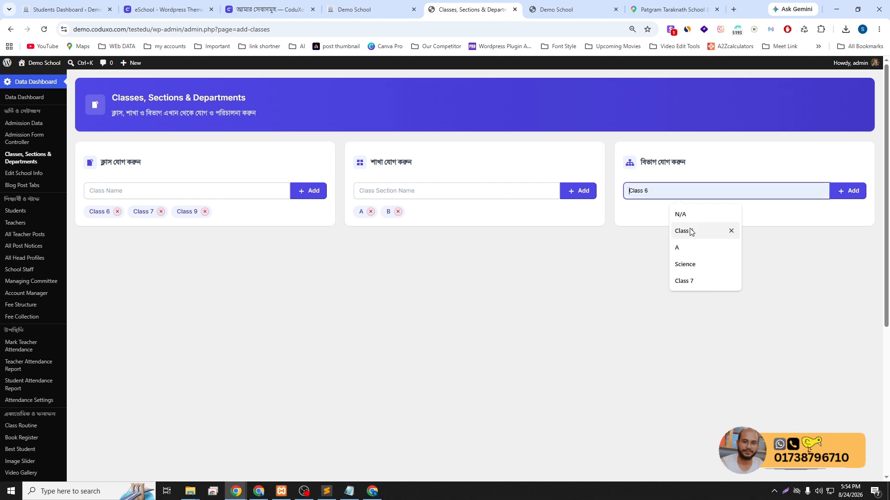
pyautogui.click(682, 263)
pyautogui.click(846, 193)
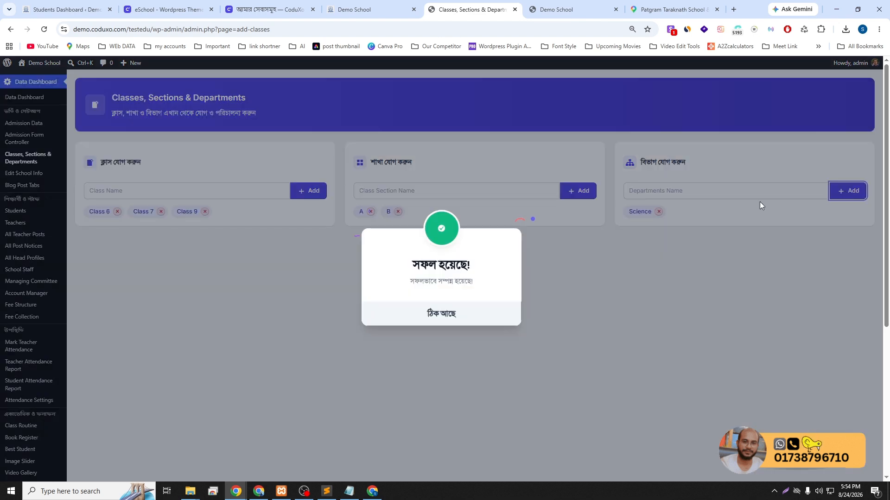
pyautogui.click(476, 317)
pyautogui.click(672, 191)
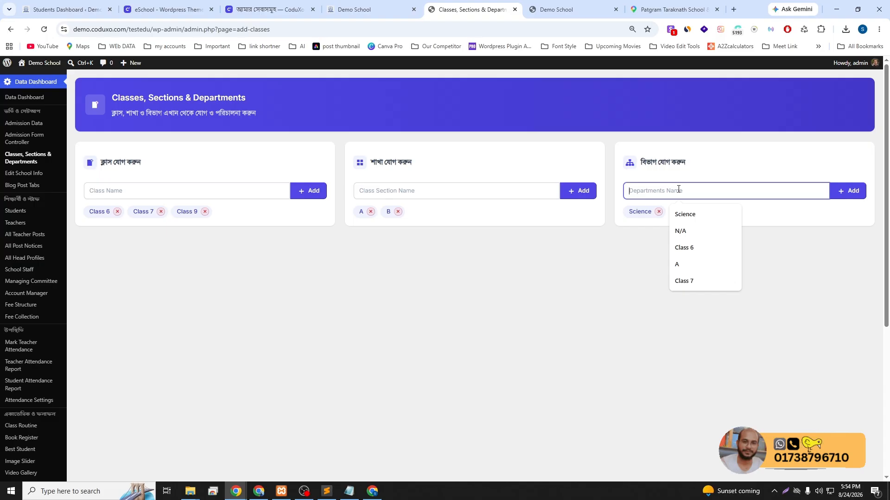
pyautogui.write('Commerce')
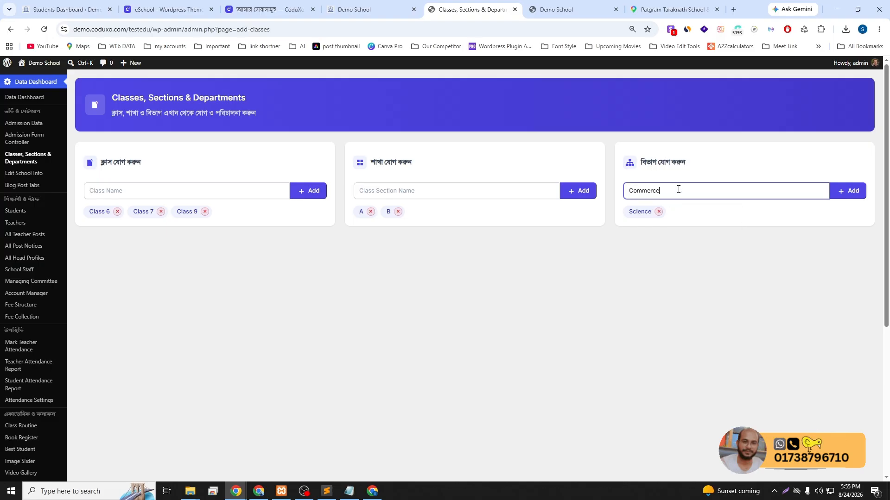
pyautogui.click(849, 193)
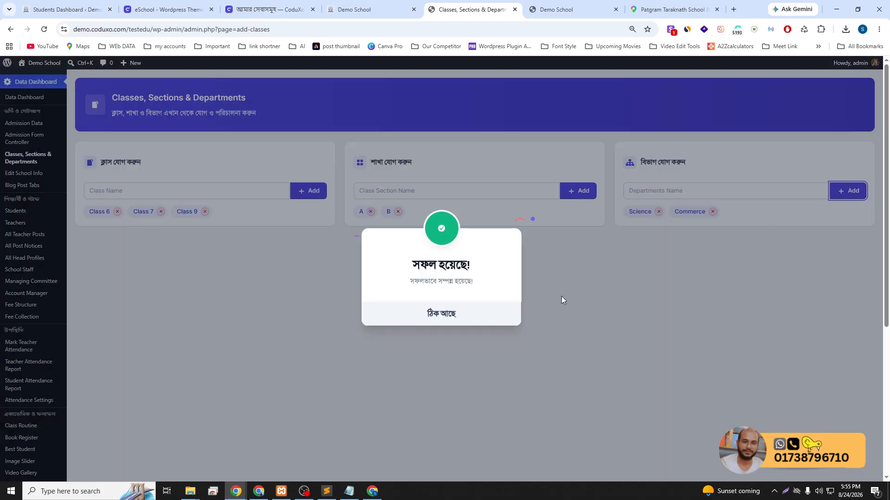
pyautogui.click(472, 312)
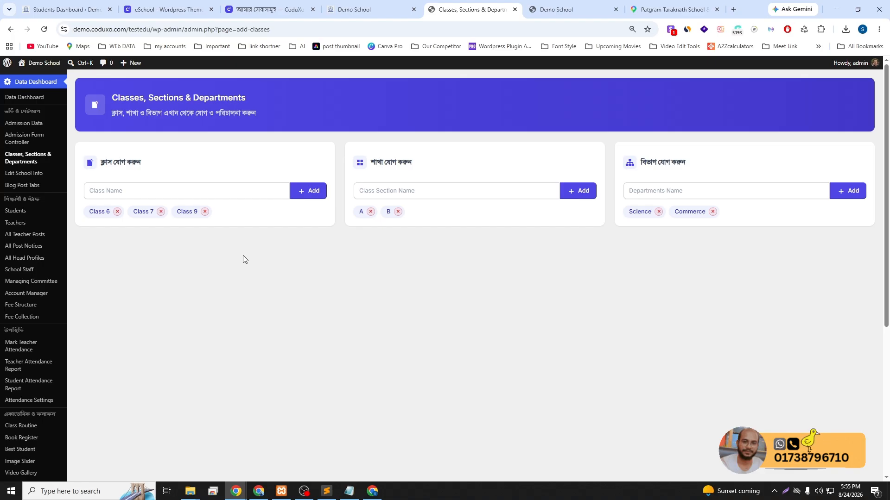
# Open the Book Register from the admin sidebar, confirming it has no books yet
pyautogui.scroll(-3, 32, 357)
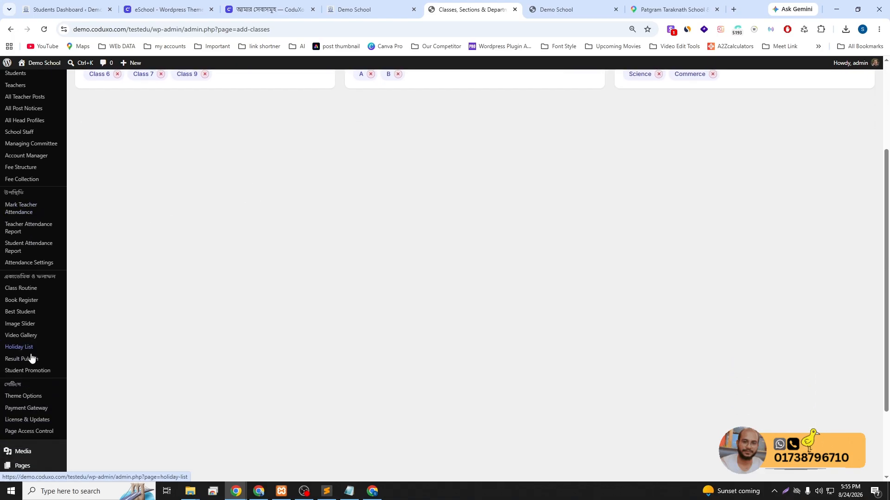
pyautogui.click(24, 304)
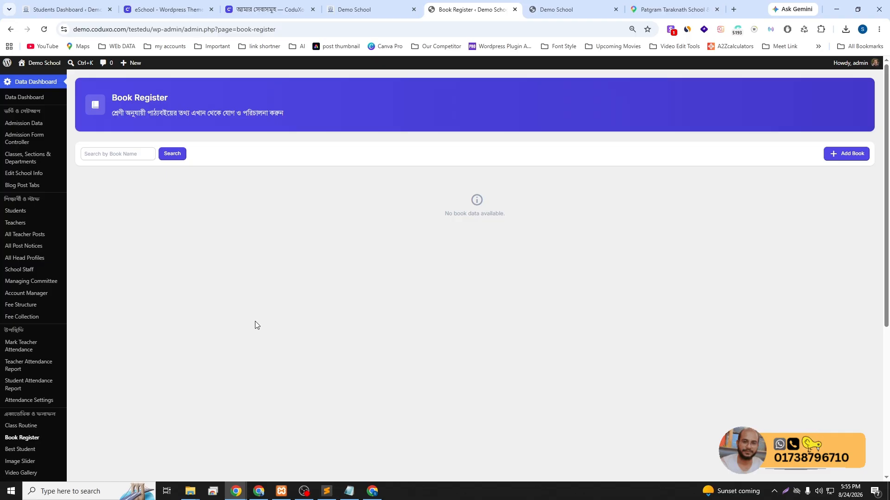
# Start a new teacher and use the second media-library photo as the profile picture
pyautogui.click(30, 224)
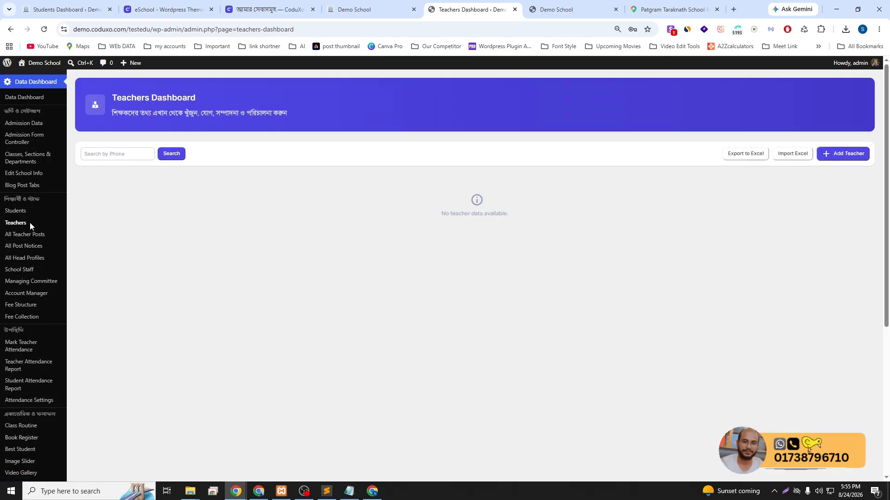
pyautogui.click(841, 154)
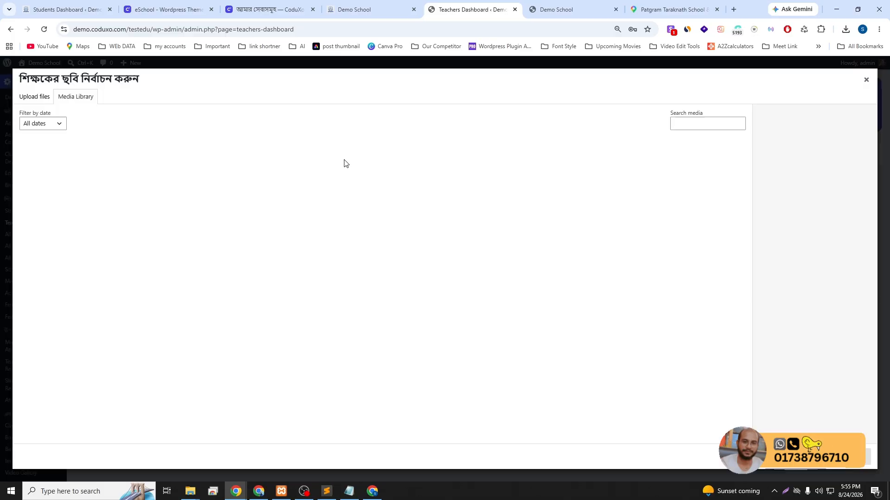
pyautogui.click(341, 159)
pyautogui.click(110, 167)
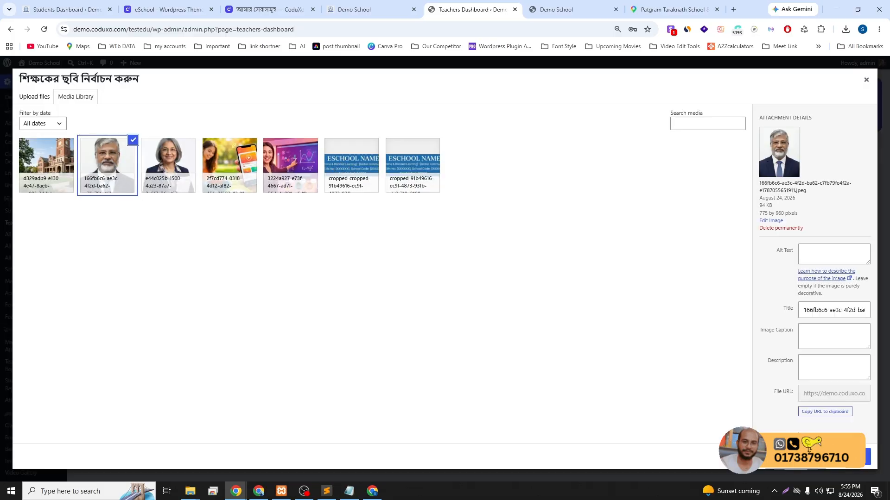
pyautogui.click(867, 457)
# Enter the teacher's personal details, birth date August 5, district রংপুর, upazila and post office রংপুর সদর
pyautogui.click(290, 236)
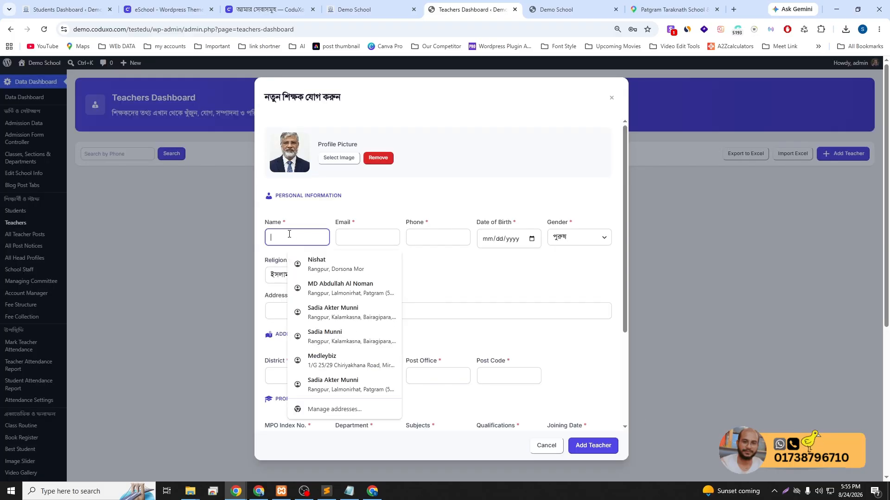
pyautogui.click(325, 264)
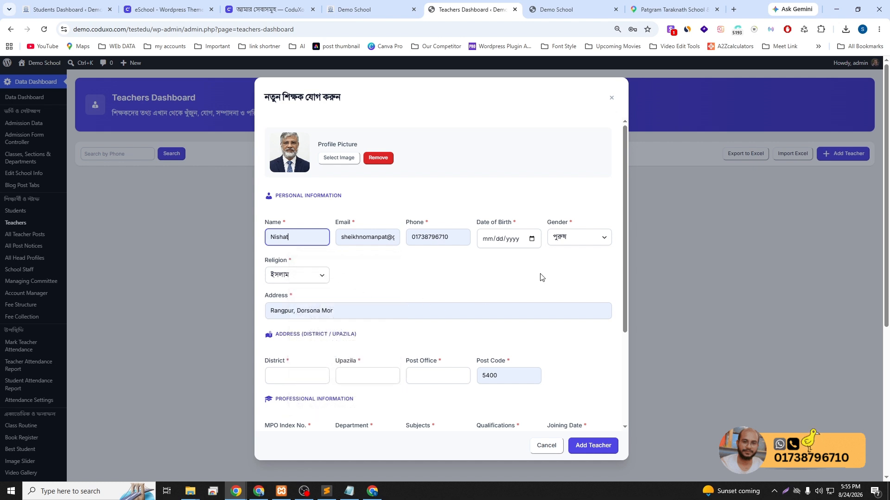
pyautogui.click(531, 238)
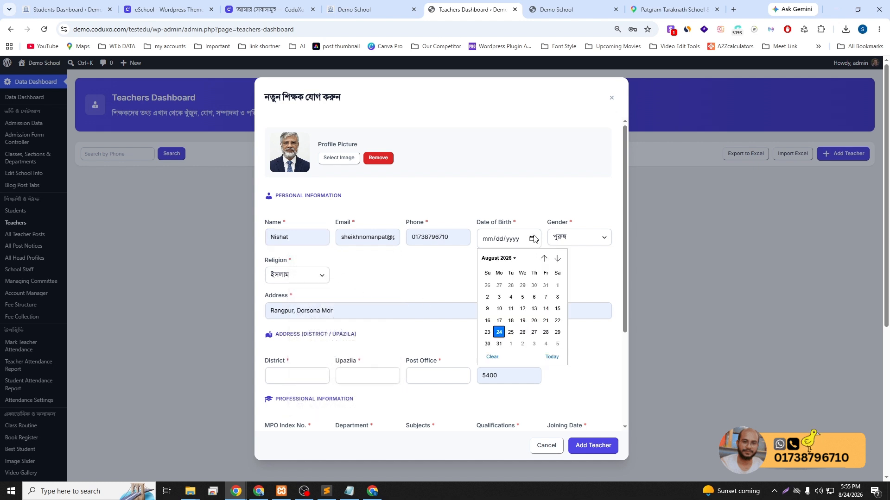
pyautogui.click(523, 297)
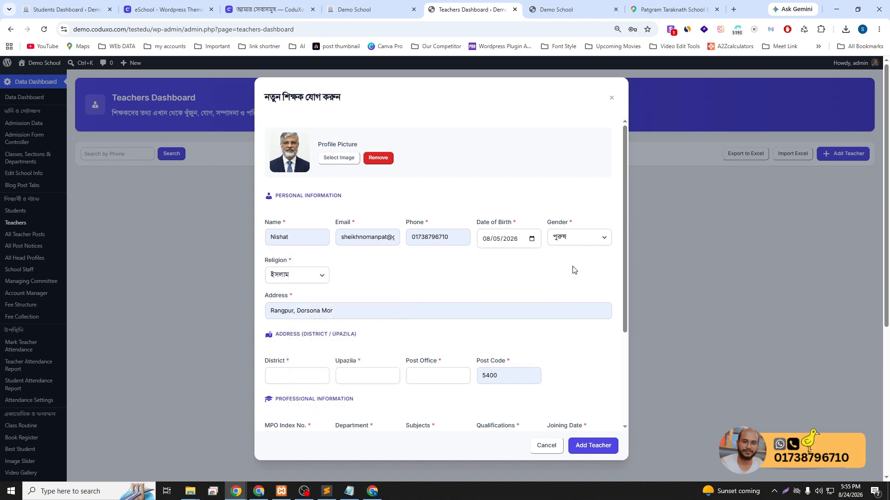
pyautogui.click(289, 376)
pyautogui.click(310, 273)
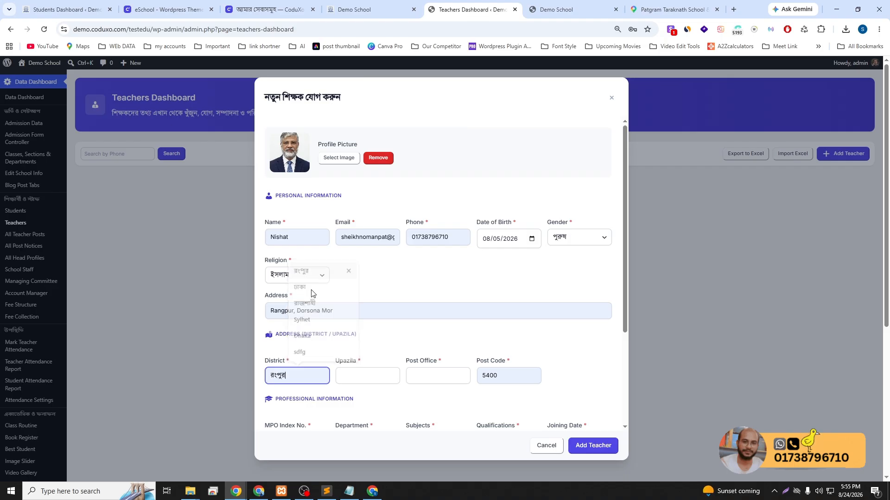
pyautogui.click(355, 371)
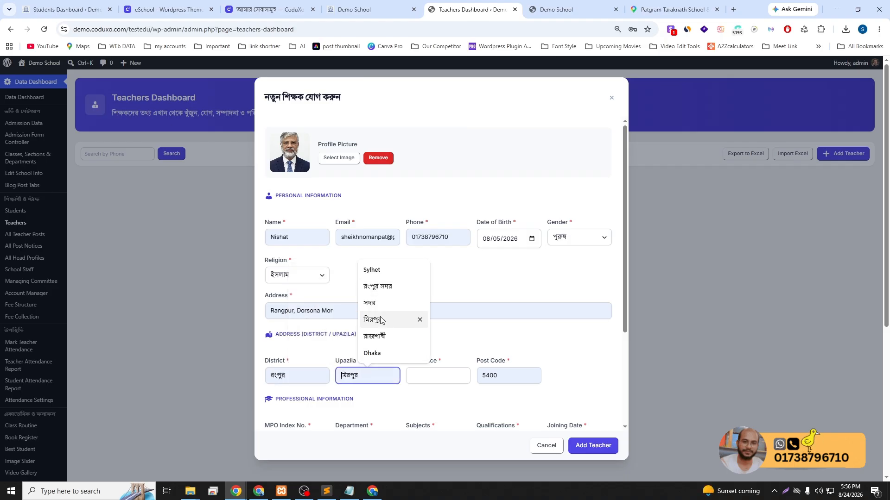
pyautogui.click(377, 286)
pyautogui.click(423, 378)
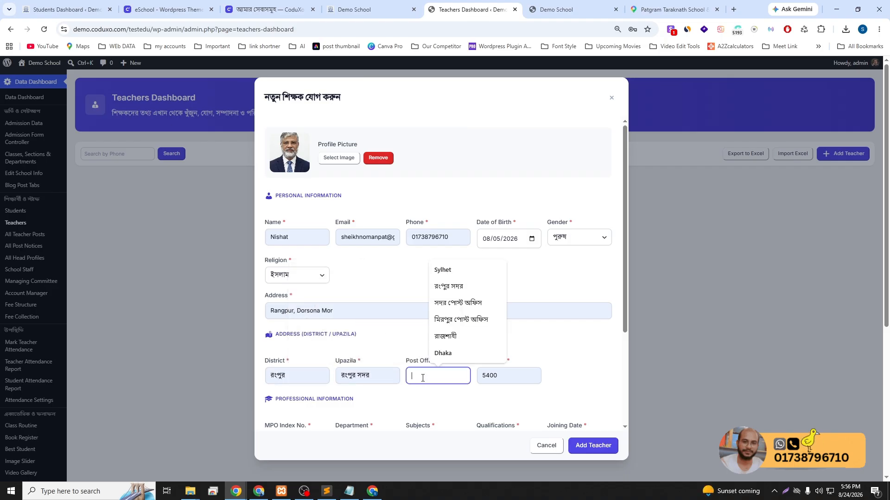
pyautogui.click(462, 288)
# Set MPO index MPO-200300, department শিক্ষক, subject বাংলা, qualification মাস্টার্স ডিগ্রি, joining date today
pyautogui.scroll(-2, 507, 378)
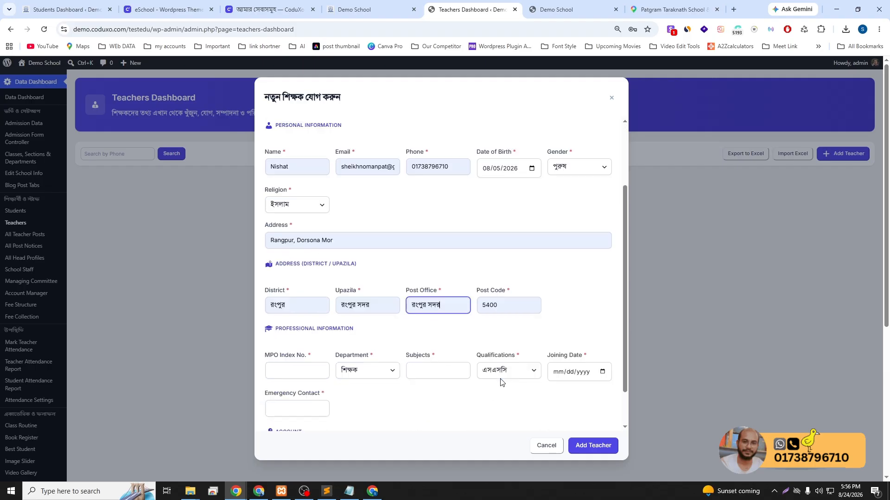
pyautogui.scroll(-2, 500, 383)
pyautogui.click(298, 307)
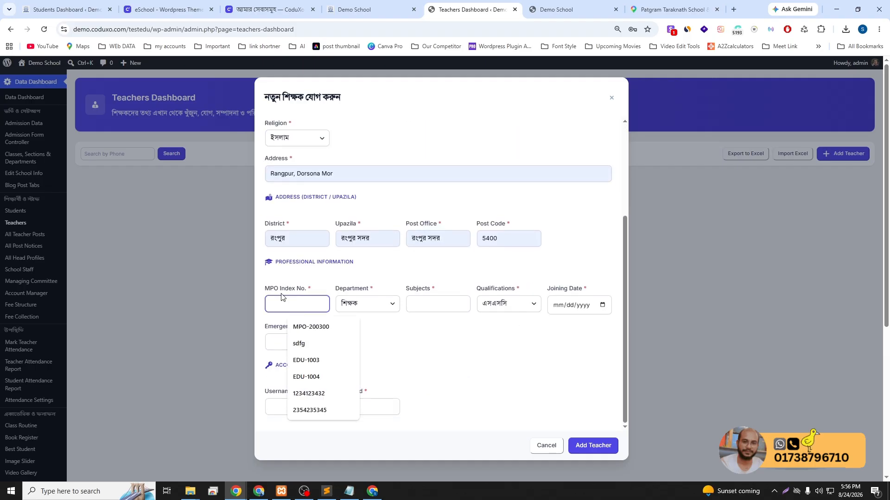
pyautogui.click(310, 327)
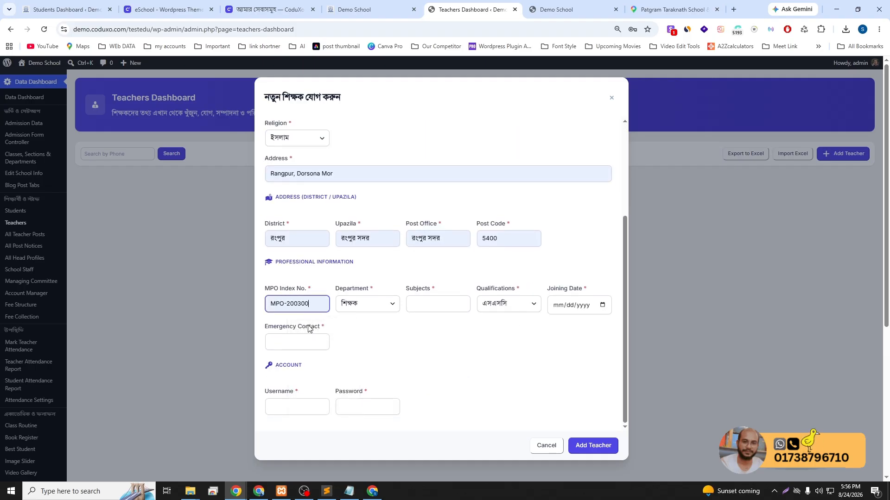
pyautogui.click(376, 304)
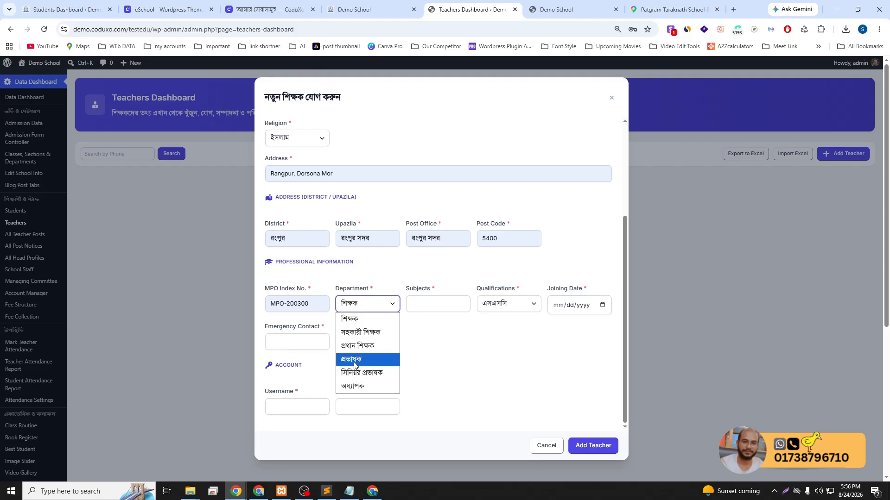
pyautogui.click(352, 319)
pyautogui.click(423, 306)
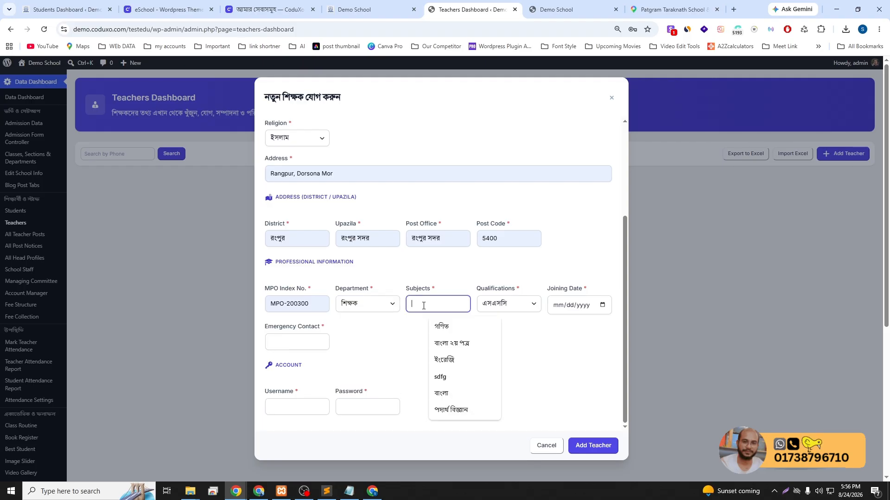
pyautogui.click(440, 392)
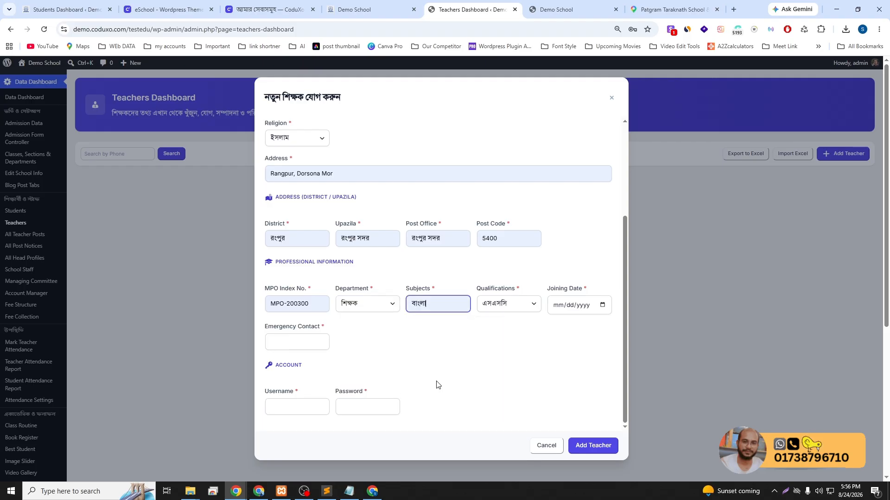
pyautogui.click(512, 309)
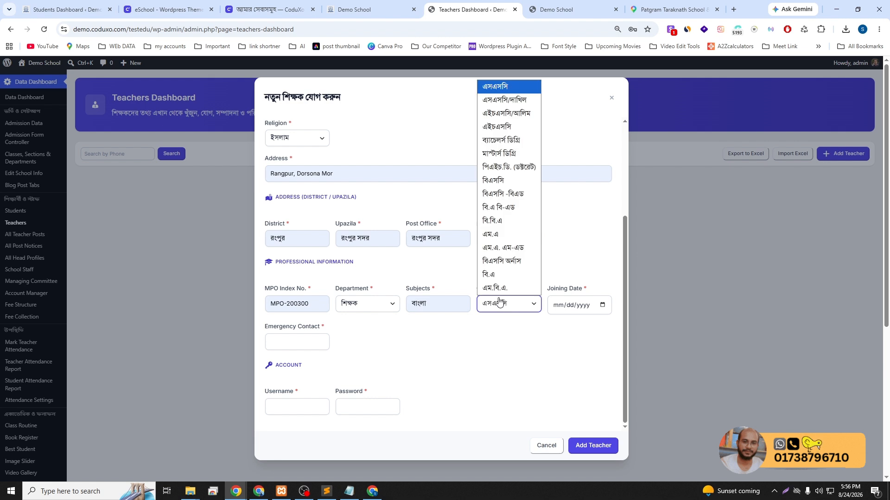
pyautogui.click(500, 154)
pyautogui.click(606, 308)
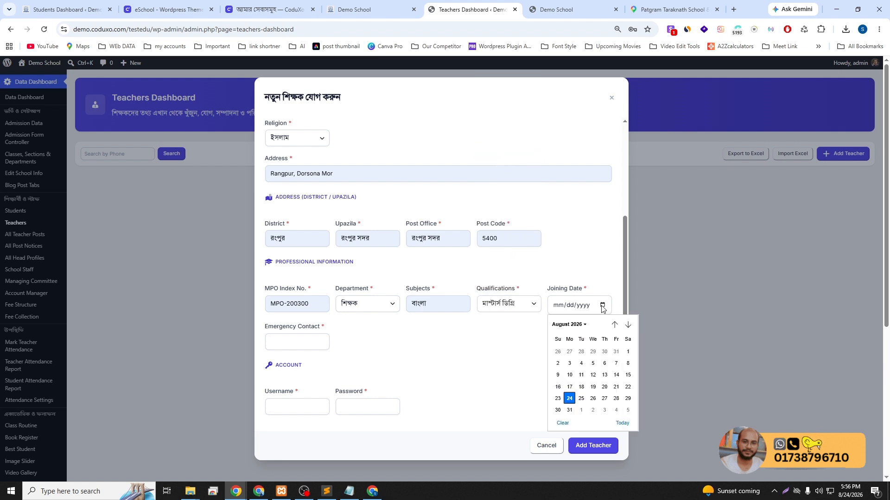
pyautogui.click(621, 424)
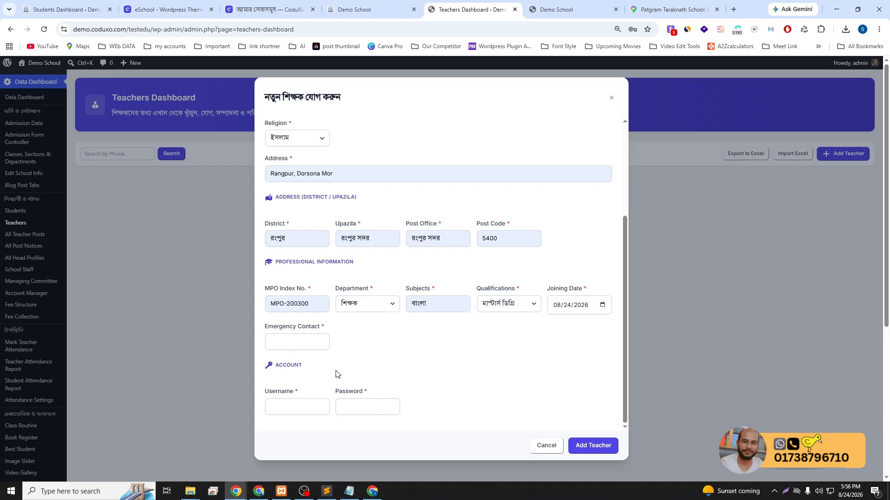
# Add the emergency contact number, set the username to 'test', and enter the account password
pyautogui.click(299, 343)
pyautogui.click(308, 365)
pyautogui.click(397, 368)
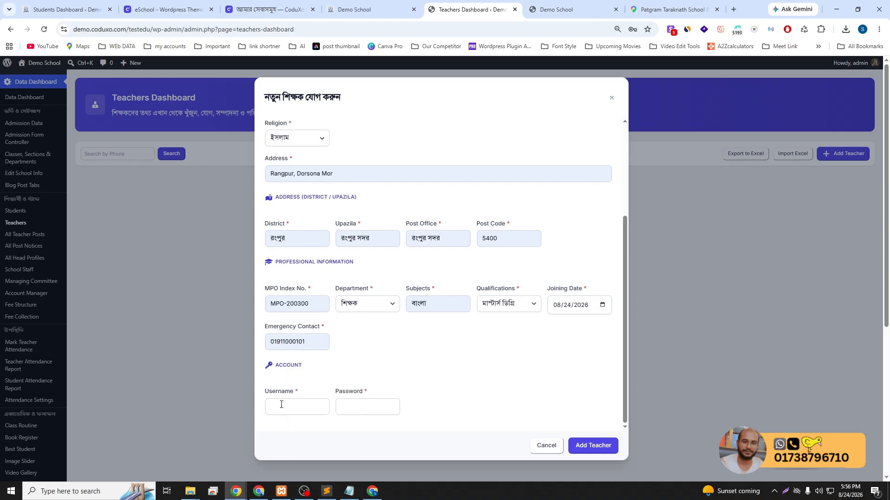
pyautogui.scroll(-1, 343, 367)
pyautogui.click(287, 408)
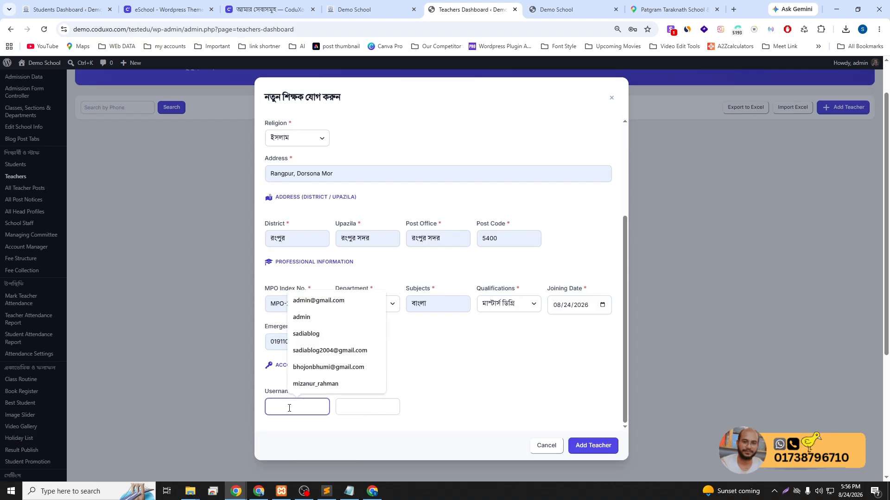
pyautogui.write('স')
pyautogui.press('BackSpace')
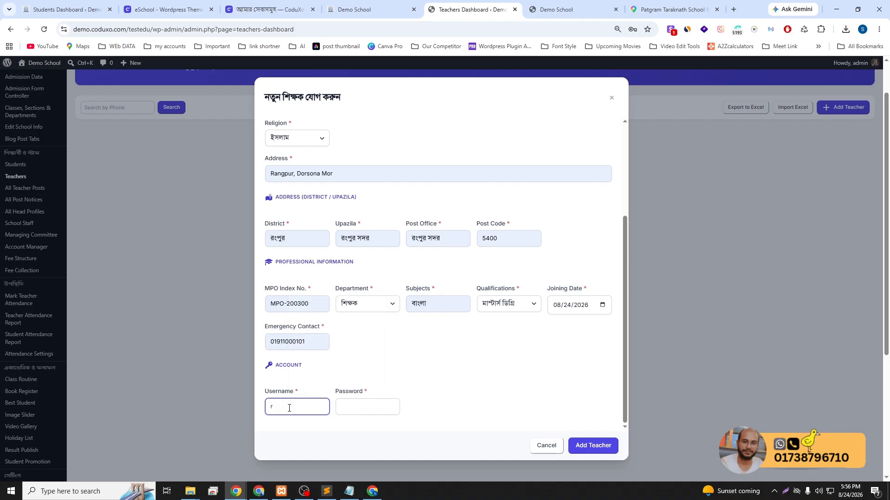
pyautogui.write('test')
pyautogui.press('Tab')
pyautogui.write('test')
# Save the new teacher, declining Chrome's password prompts and acknowledging the success message
pyautogui.click(588, 446)
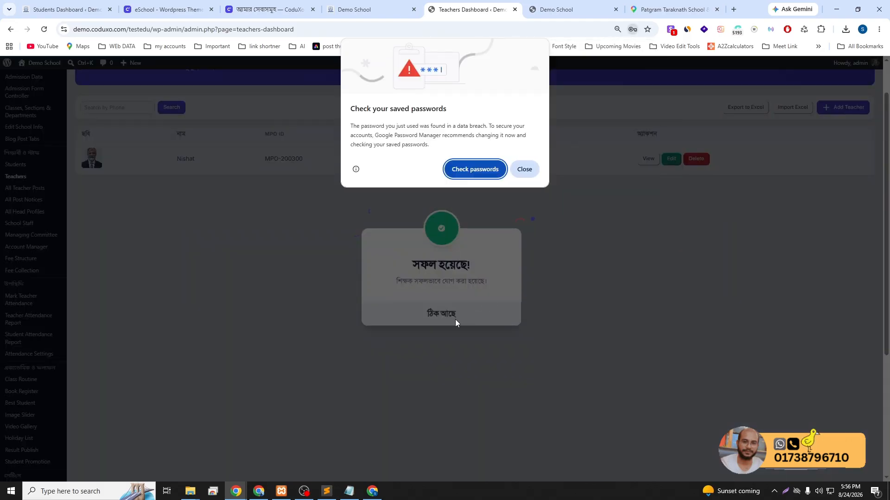
pyautogui.click(523, 169)
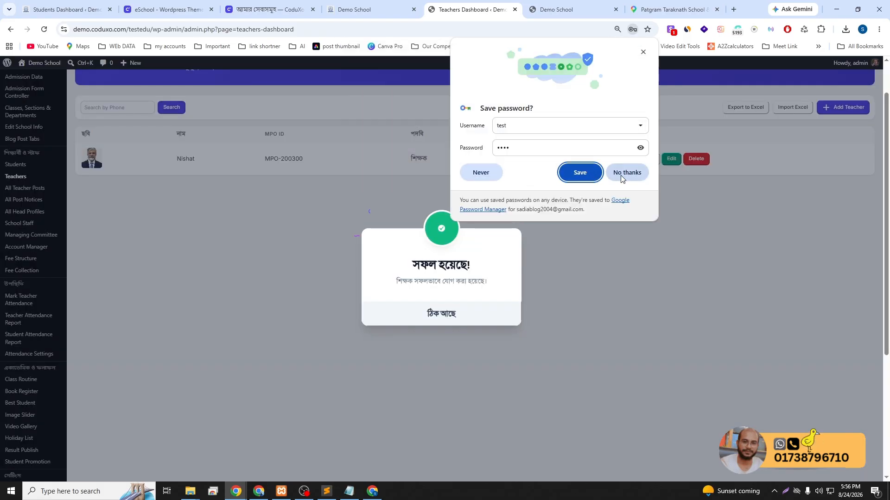
pyautogui.click(621, 172)
pyautogui.click(422, 320)
pyautogui.scroll(1, 351, 303)
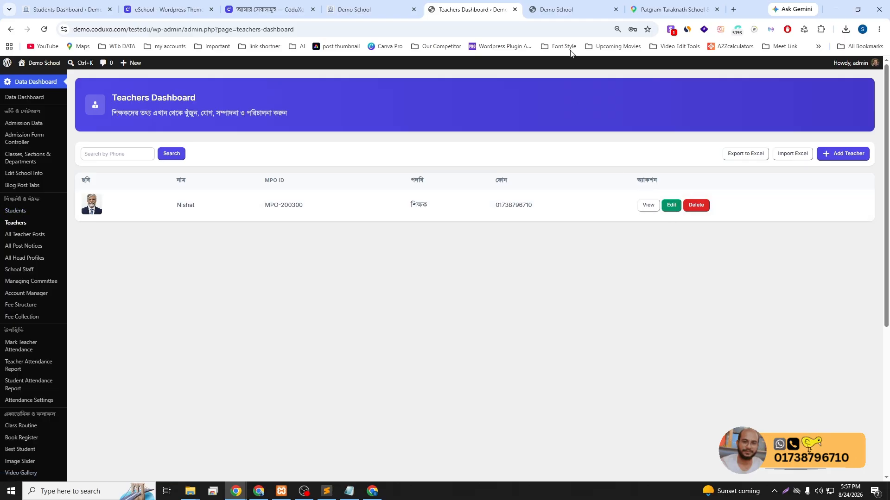
# Go to the Demo School homepage and choose teacher login from the লগইন menu
pyautogui.click(561, 9)
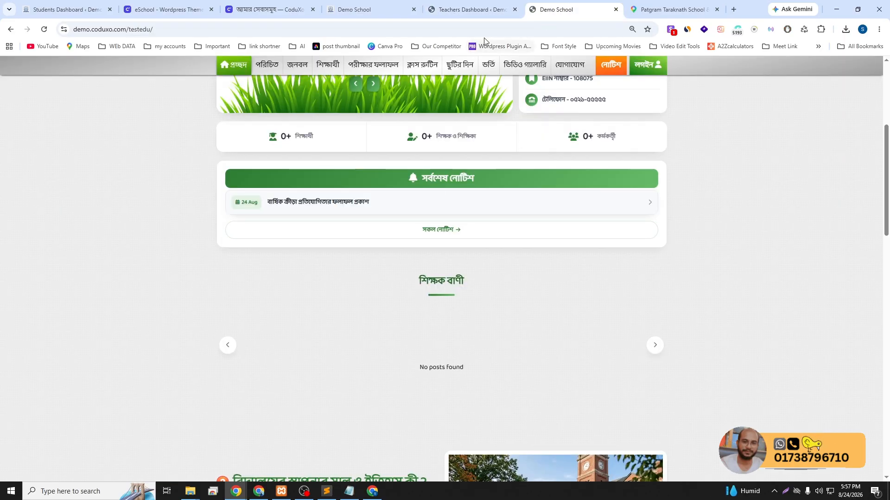
pyautogui.click(470, 9)
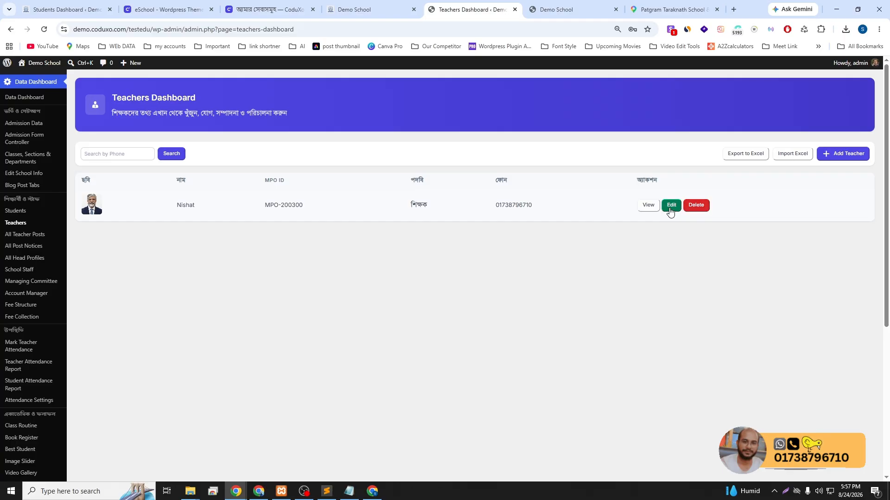
pyautogui.click(557, 8)
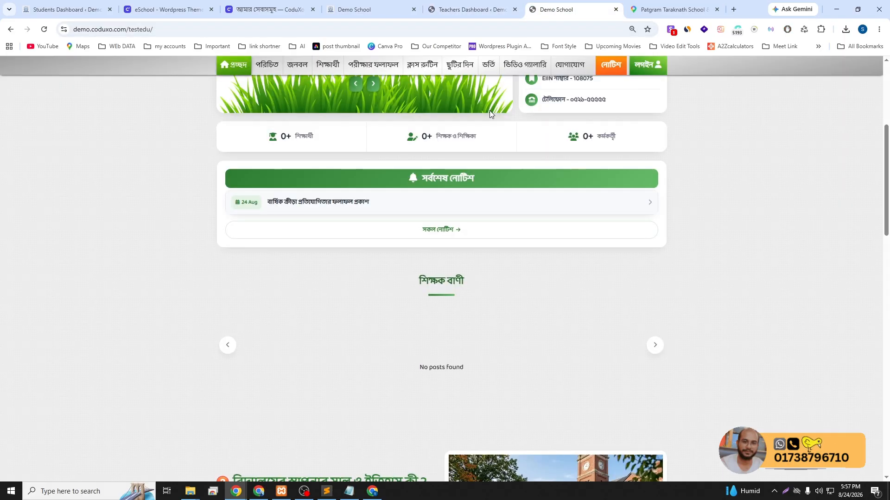
pyautogui.scroll(5, 489, 110)
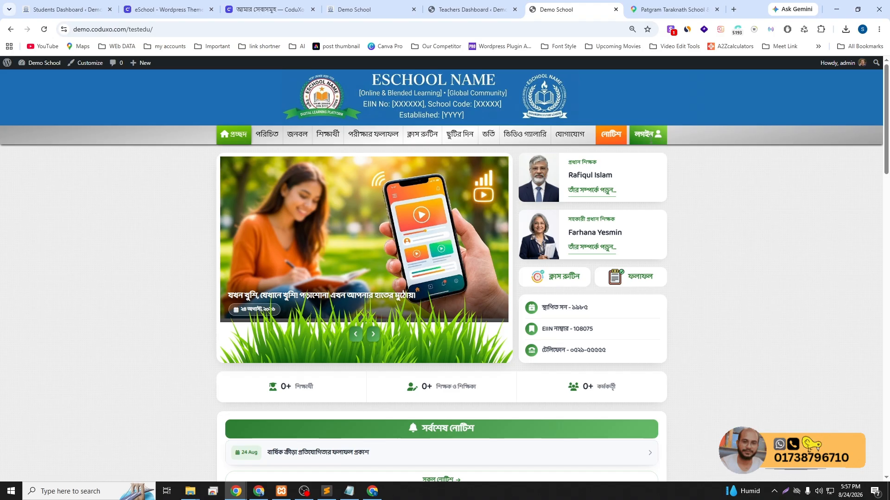
pyautogui.click(659, 141)
pyautogui.click(438, 239)
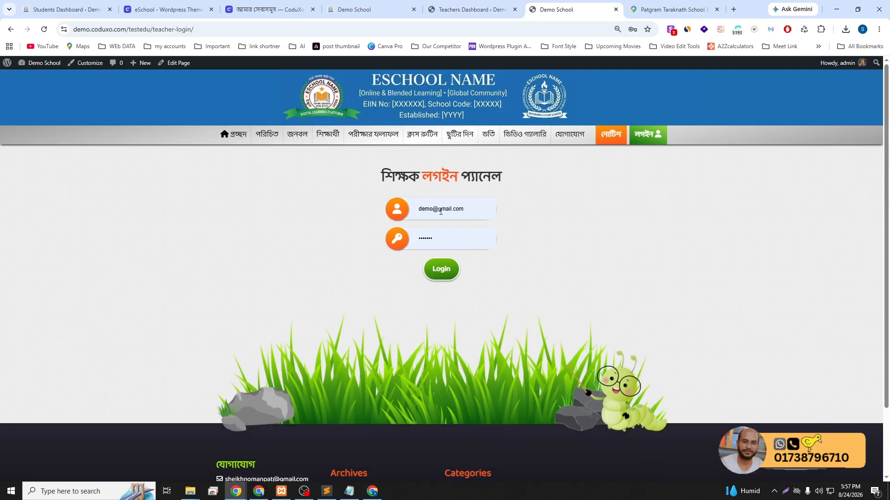
# Sign in with the new teacher's email and password
pyautogui.click(441, 210)
pyautogui.press('Escape')
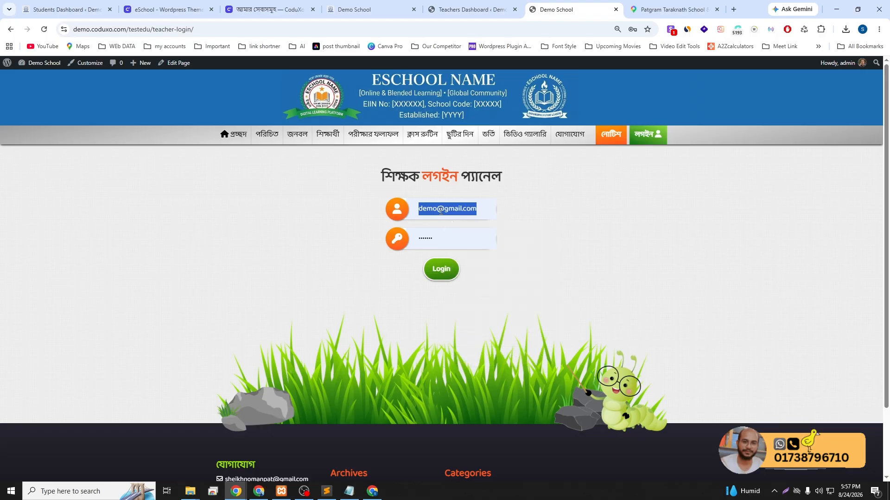
pyautogui.write('test')
pyautogui.press('Tab')
pyautogui.write('•')
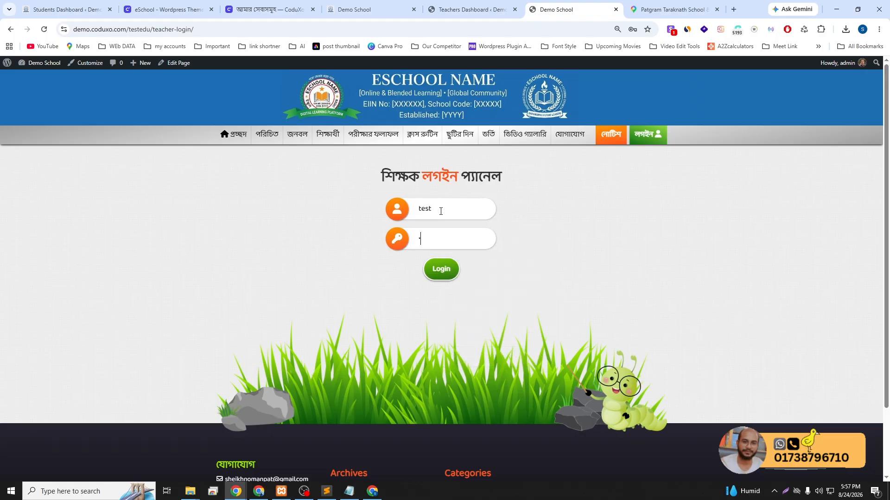
pyautogui.write('•••')
pyautogui.press('Return')
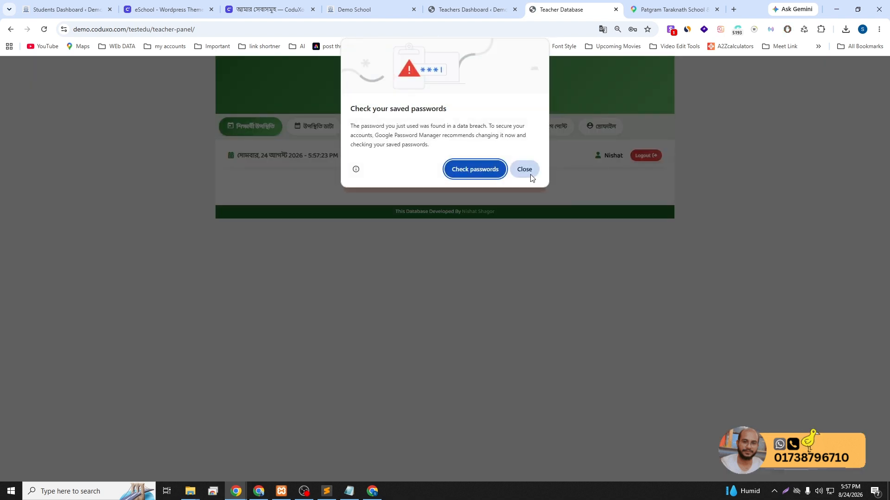
# Dismiss the breach warning and open the ব্লগ পোস্ট form in the teacher panel
pyautogui.click(532, 178)
pyautogui.click(557, 133)
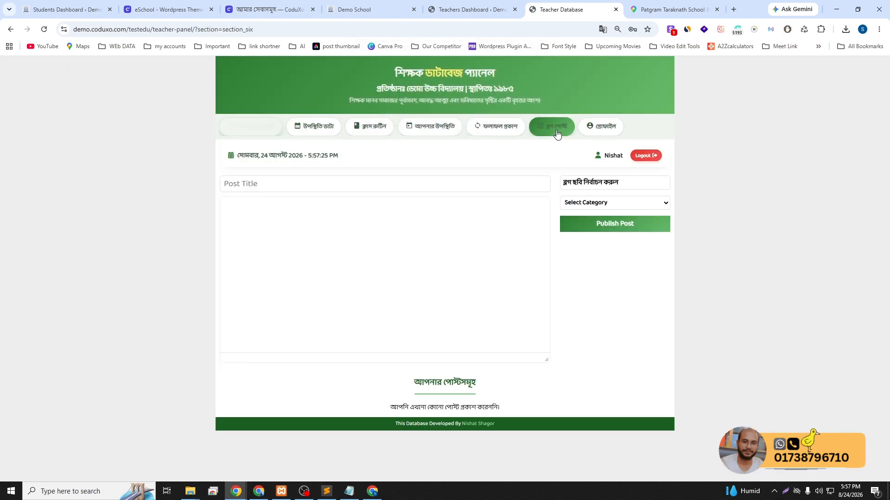
pyautogui.click(387, 185)
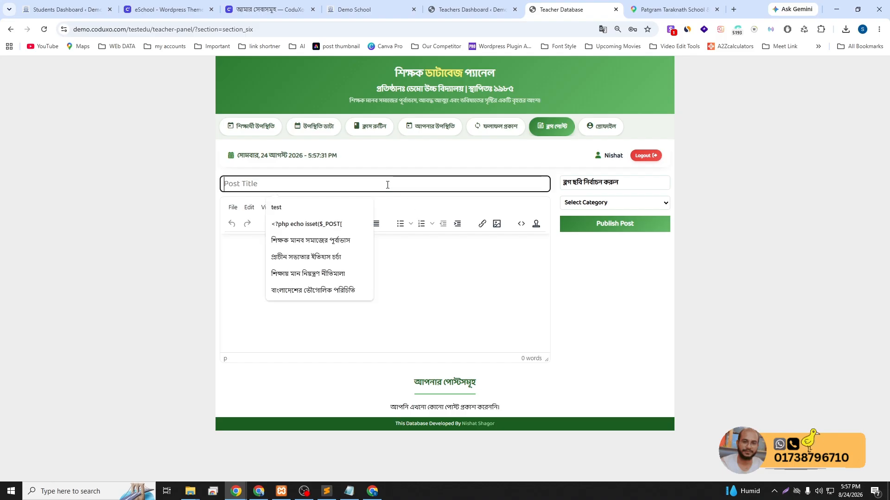
# Copy the teacher quote paragraph from the school homepage and return to the post form
pyautogui.click(362, 9)
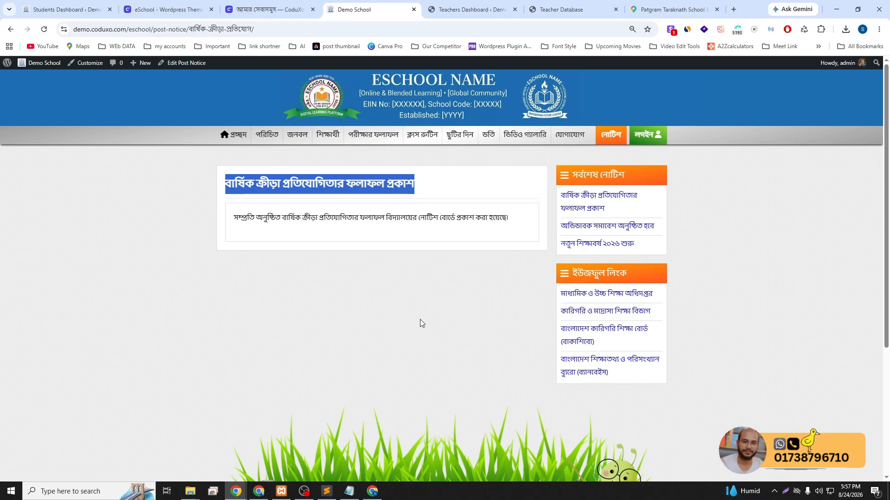
pyautogui.click(240, 138)
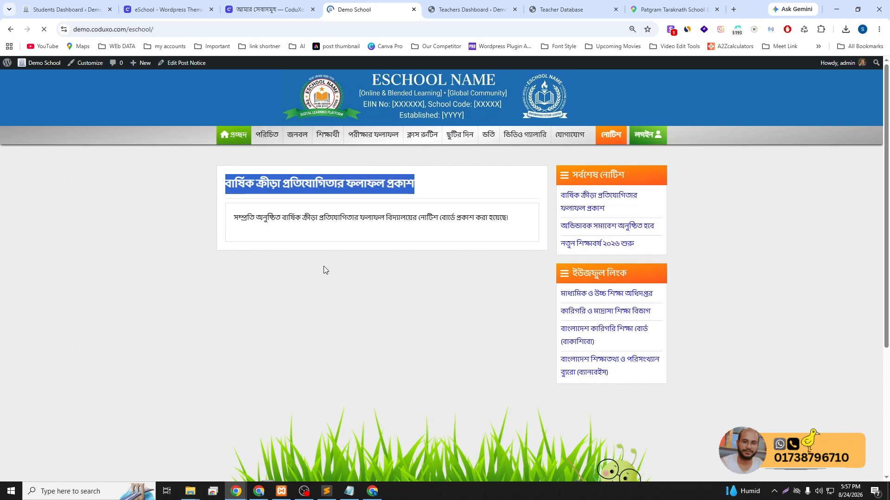
pyautogui.scroll(-10, 504, 326)
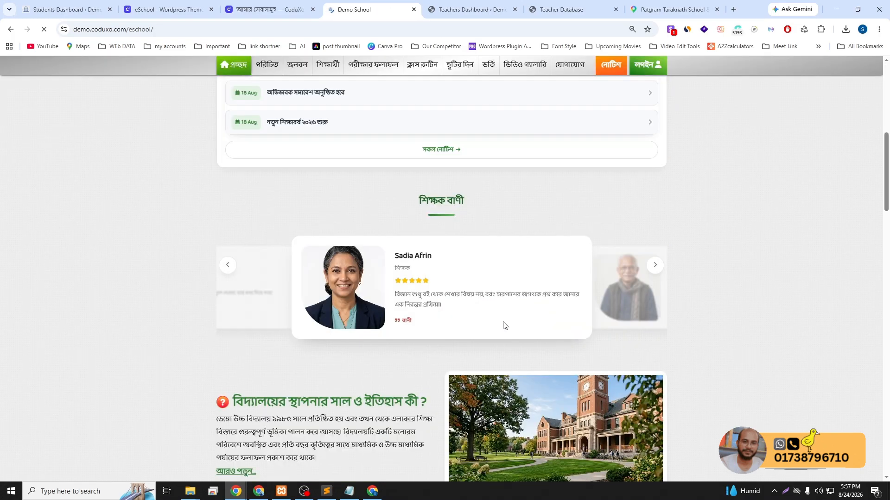
pyautogui.tripleClick(405, 294)
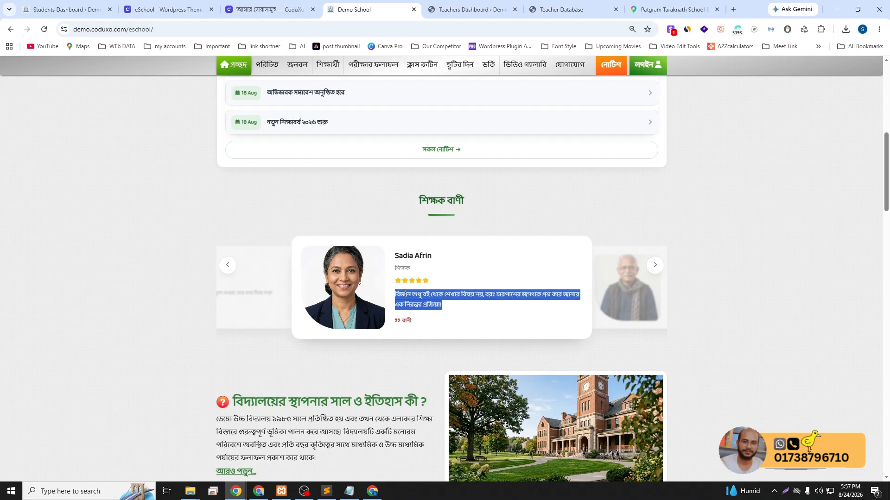
pyautogui.rightClick(405, 294)
pyautogui.click(435, 305)
pyautogui.click(566, 9)
# Publish a post titled 'test bani' with the pasted quote under the বানী category
pyautogui.click(316, 186)
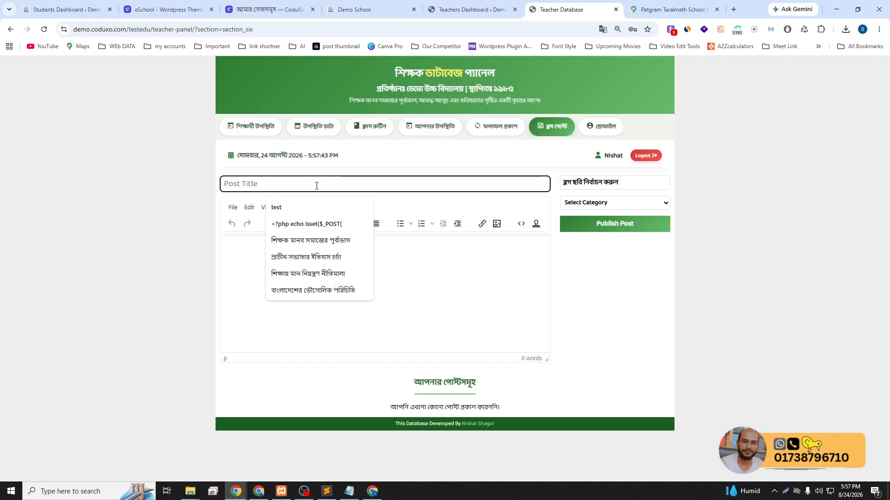
pyautogui.click(295, 205)
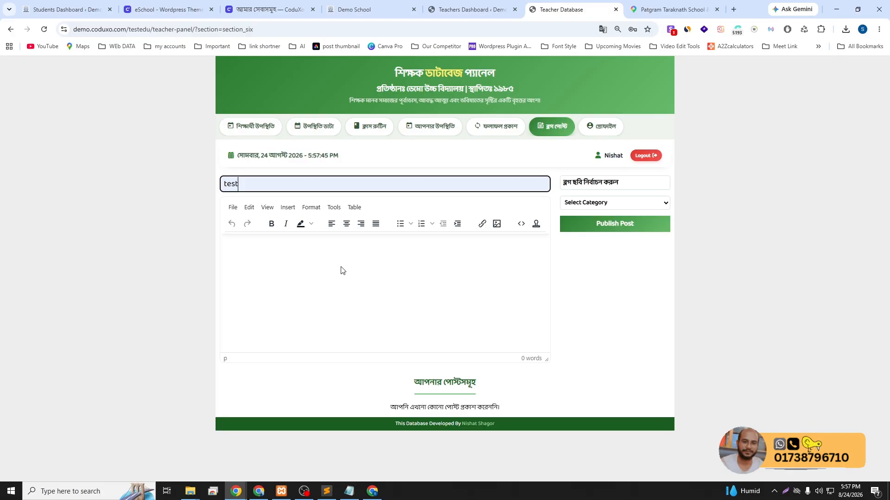
pyautogui.write('bani')
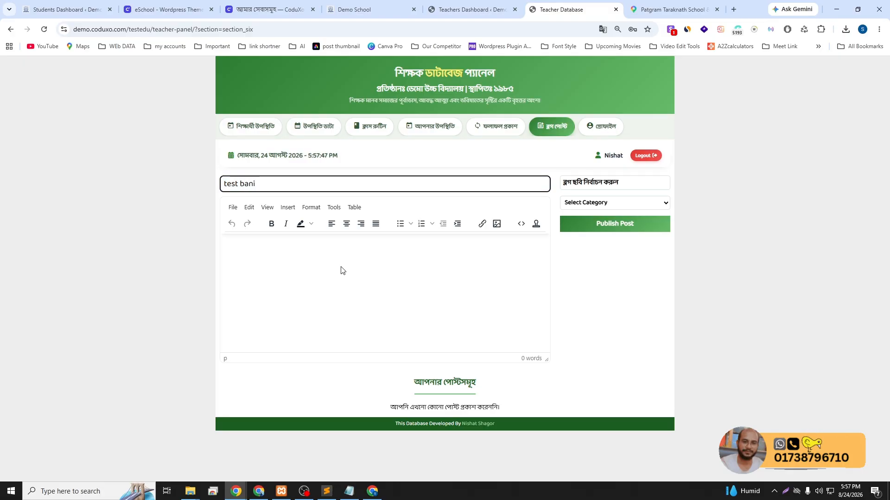
pyautogui.click(342, 271)
pyautogui.hotkey('ctrl', 'v')
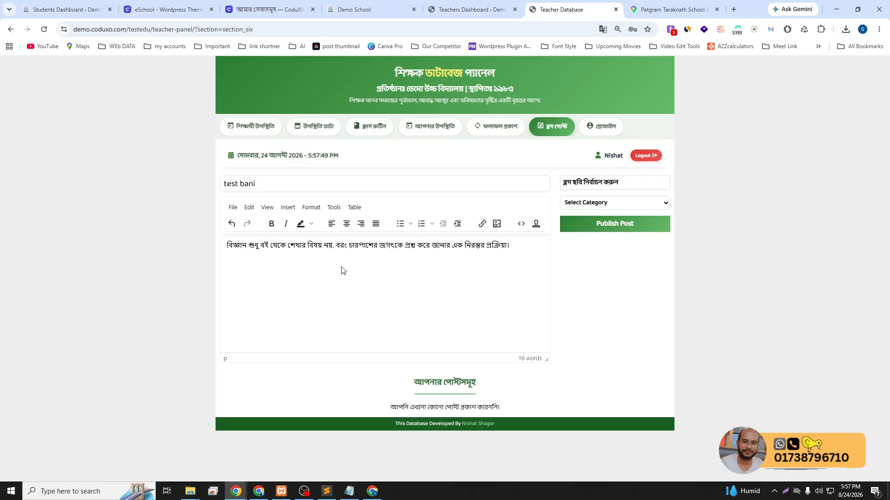
pyautogui.click(594, 203)
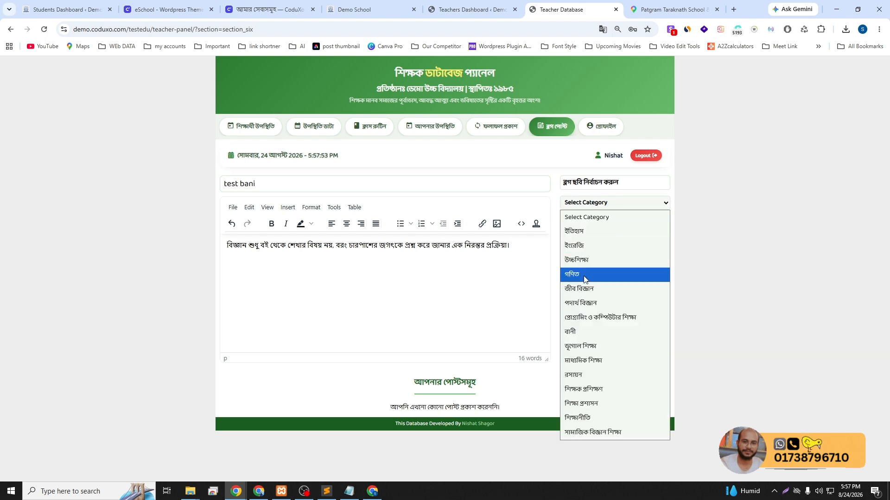
pyautogui.click(584, 329)
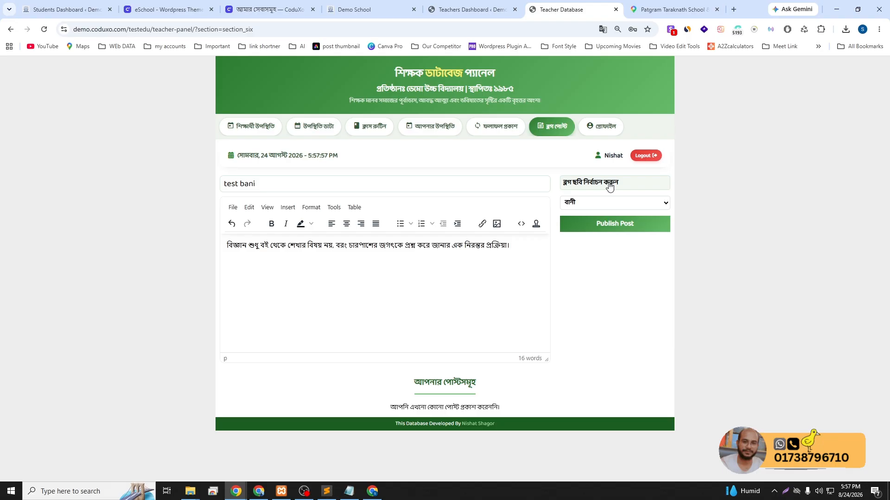
pyautogui.click(602, 225)
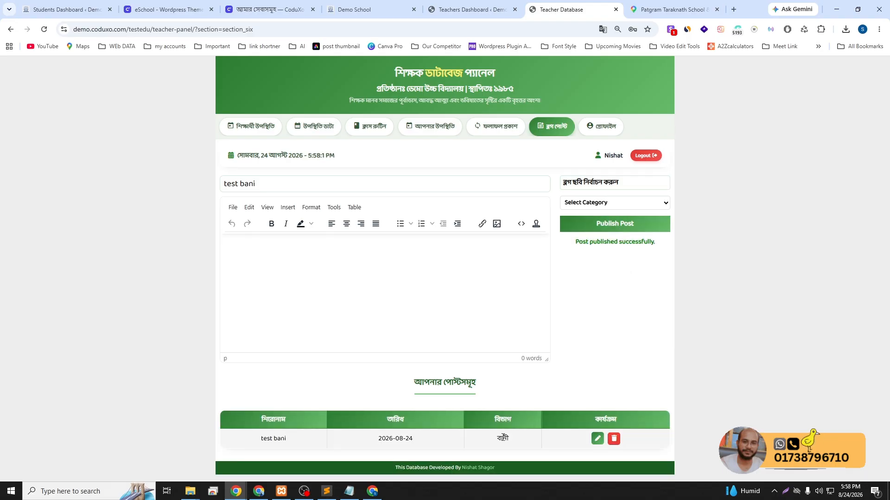
# Open the school homepage in a new tab and scroll down to শিক্ষক বাণী
pyautogui.click(455, 11)
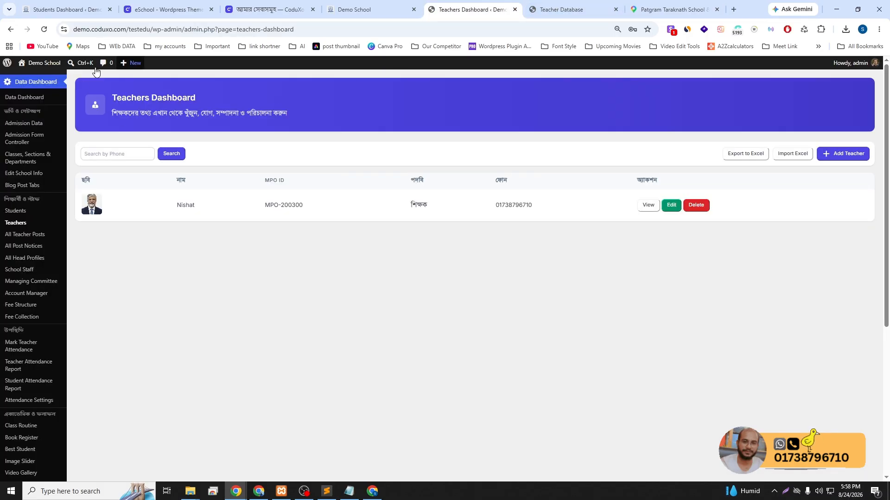
pyautogui.middleClick(36, 79)
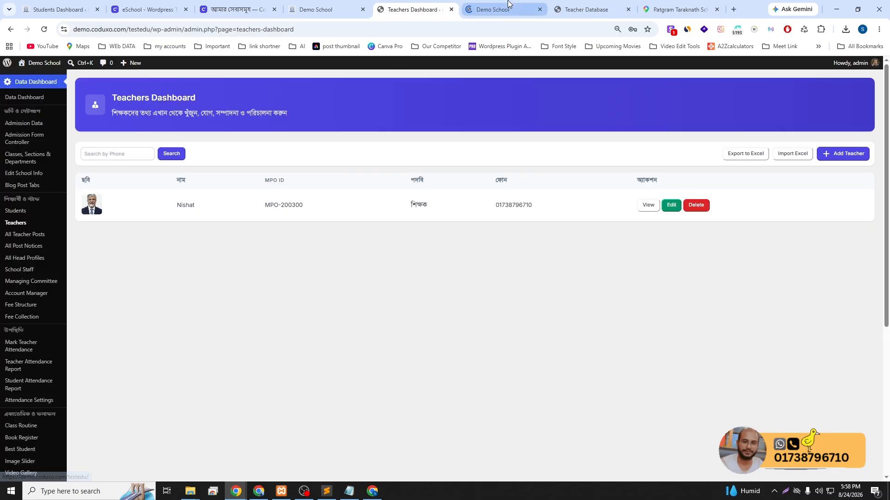
pyautogui.click(510, 9)
pyautogui.scroll(-1, 520, 250)
pyautogui.scroll(-8, 521, 250)
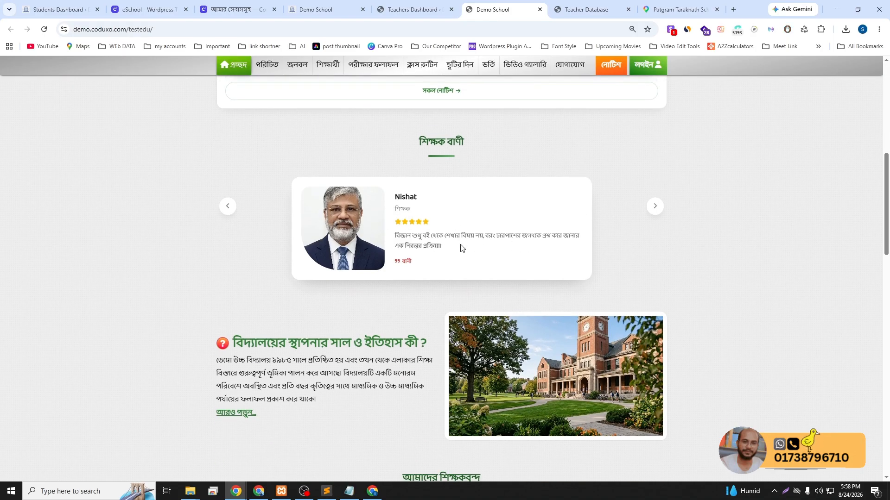
# Paste and undo the quote in the post form, then return to the Teachers Dashboard
pyautogui.click(577, 6)
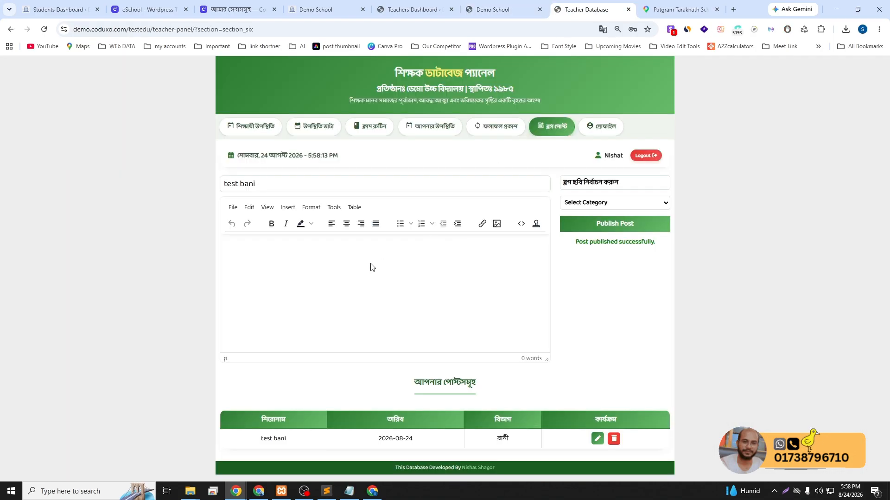
pyautogui.write('বিজ্ঞান শুধু বই থেকে শেখার বিষয় নয়, বরং চারপাশের জগৎকে প্রশ্ন করে জানার এক নিরন্তর প্রক্রিয়া।')
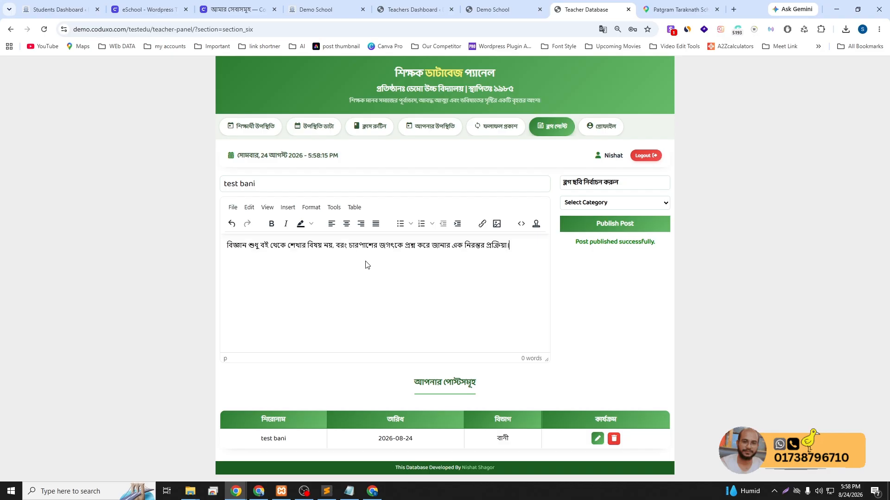
pyautogui.hotkey('ctrl', 'z')
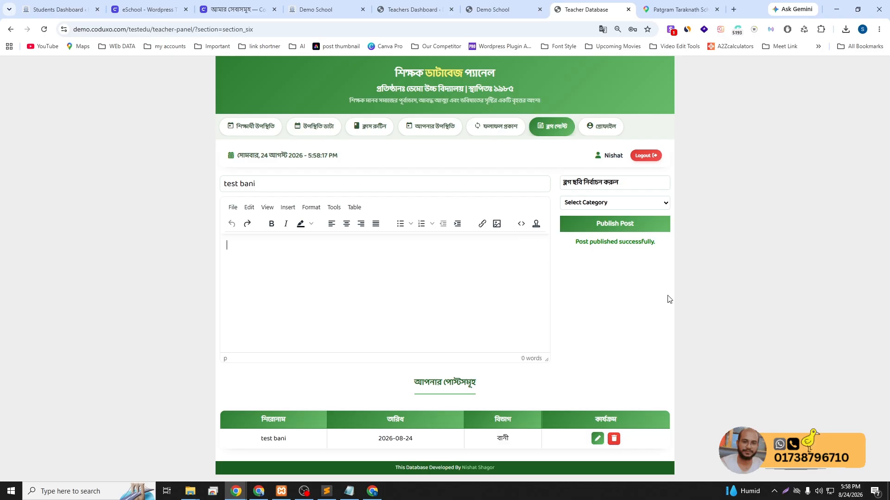
pyautogui.click(479, 9)
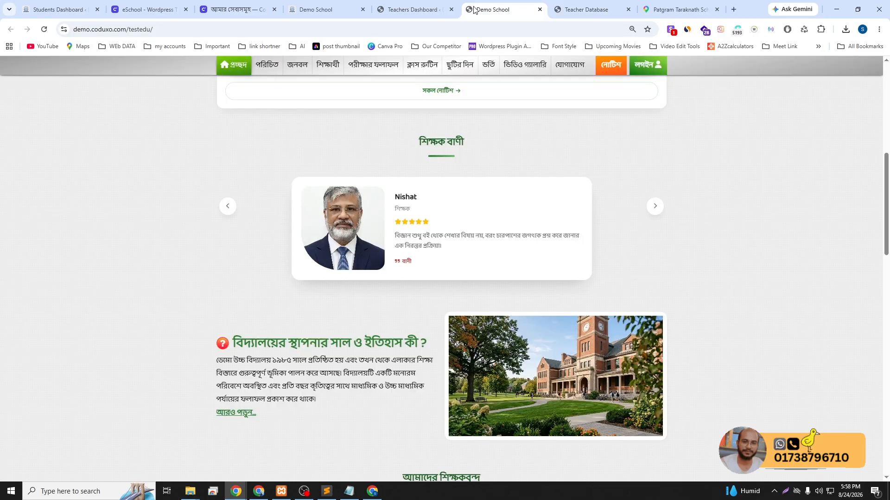
pyautogui.click(411, 10)
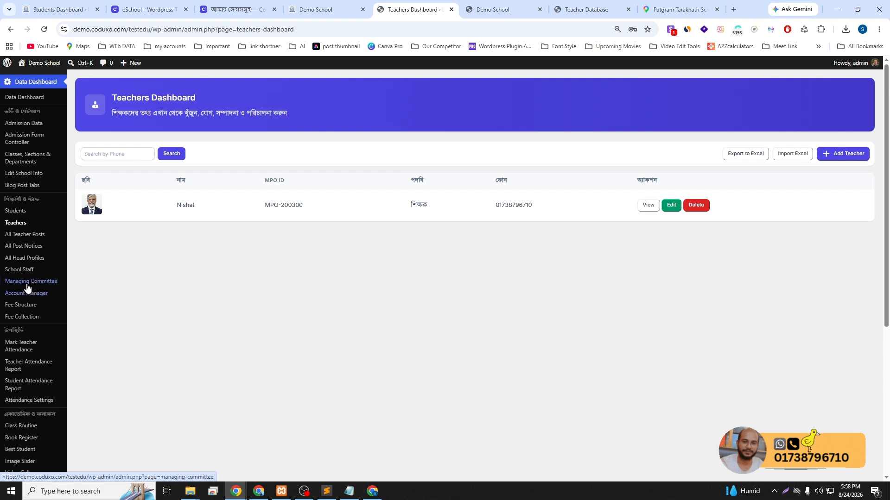
# Create a new teacher post titled 'bani 2' with the Bengali quote pasted as its body
pyautogui.click(35, 236)
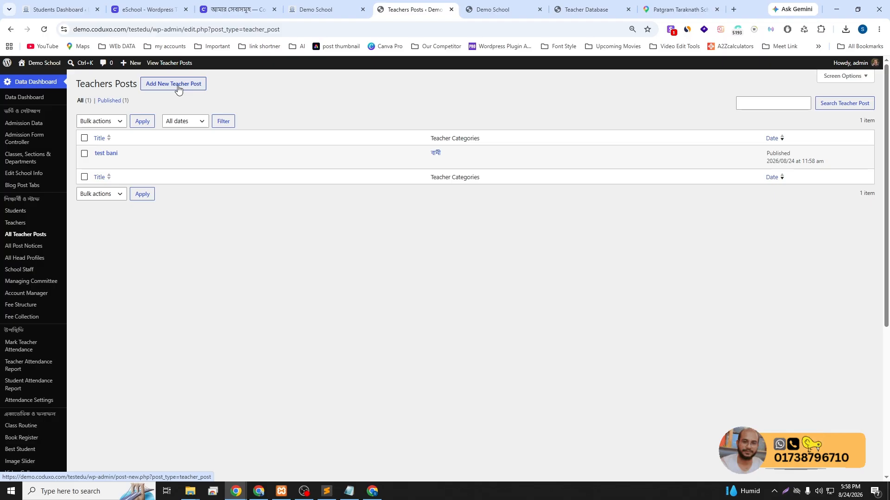
pyautogui.click(180, 84)
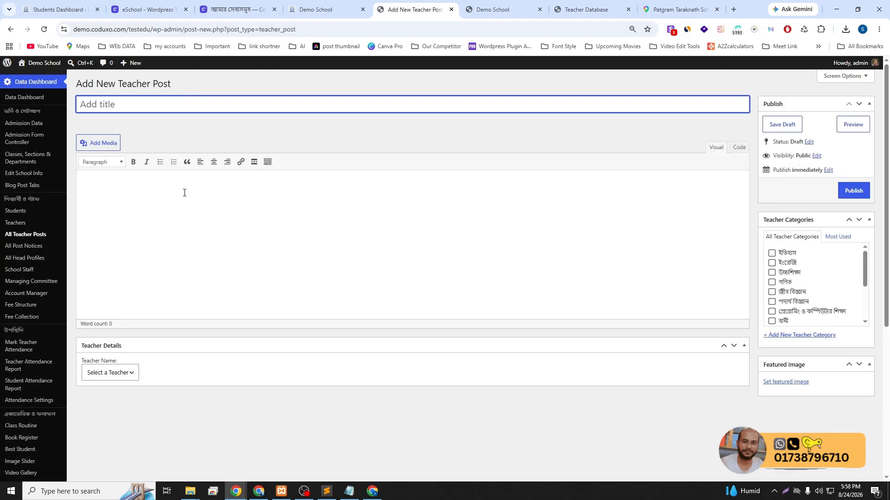
pyautogui.write('bani 2')
pyautogui.click(199, 187)
pyautogui.write('বিজ্ঞান শুধু বই থেকে শেখার বিষয় নয়, বরং চারপাশের জগৎকে প্রশ্ন করে জানার এক নিরন্তর প্রক্রিয়া।')
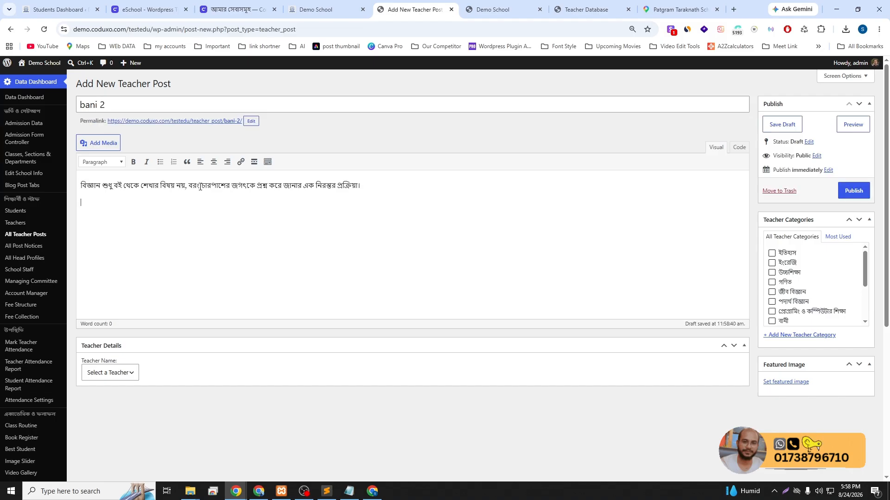
# Assign the post to the new teacher, tick the বানী category, and publish it
pyautogui.click(119, 373)
pyautogui.click(117, 397)
pyautogui.click(322, 414)
pyautogui.scroll(-1, 811, 288)
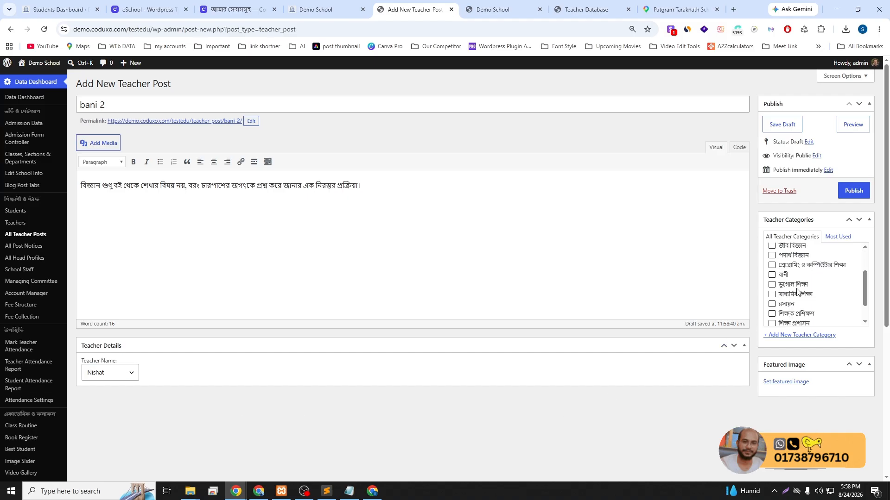
pyautogui.click(772, 275)
pyautogui.click(848, 191)
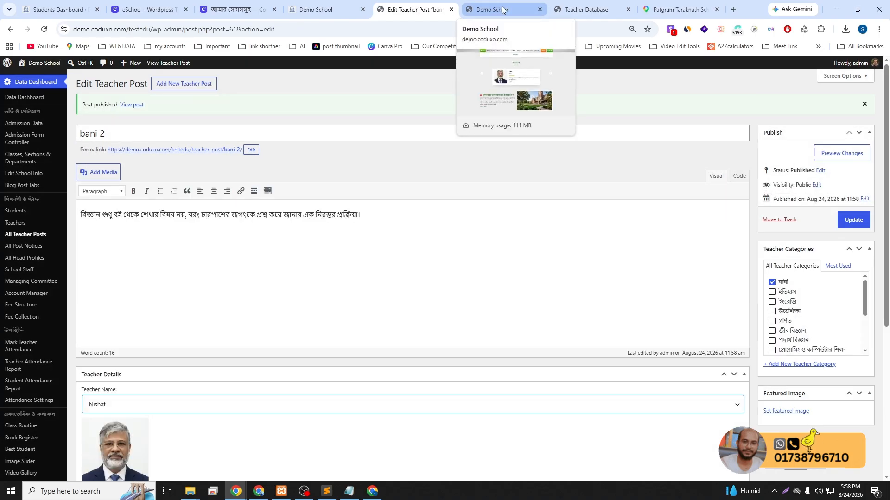
# Reload the homepage, then publish the pasted Bengali quote from the Teacher Panel under বানী
pyautogui.click(503, 10)
pyautogui.click(42, 32)
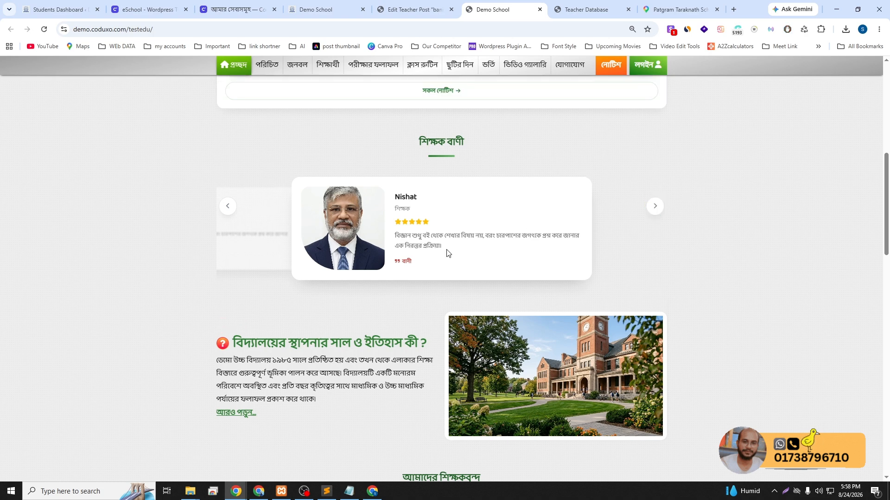
pyautogui.click(595, 10)
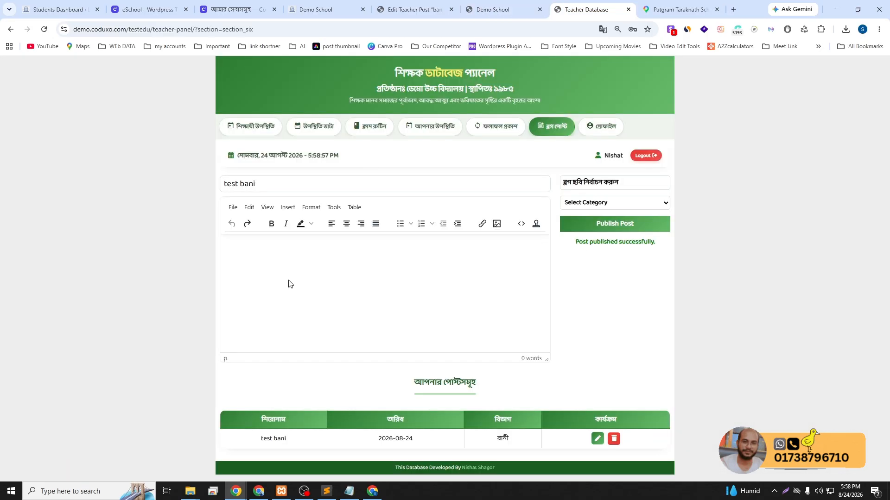
pyautogui.write('বিজ্ঞান শুধু বই থেকে শেখার বিষয় নয়, বরং চারপাশের জগৎকে প্রশ্ন করে জানার এক নিরন্তর প্রক্রিয়া।')
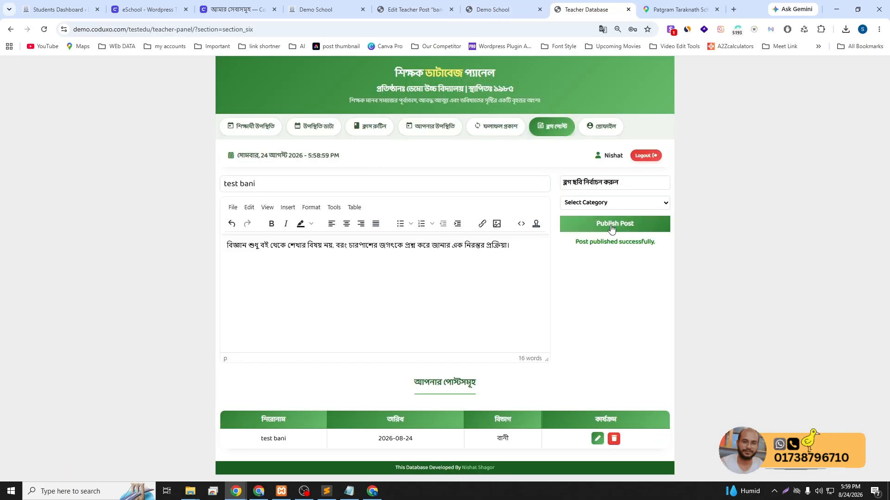
pyautogui.click(596, 204)
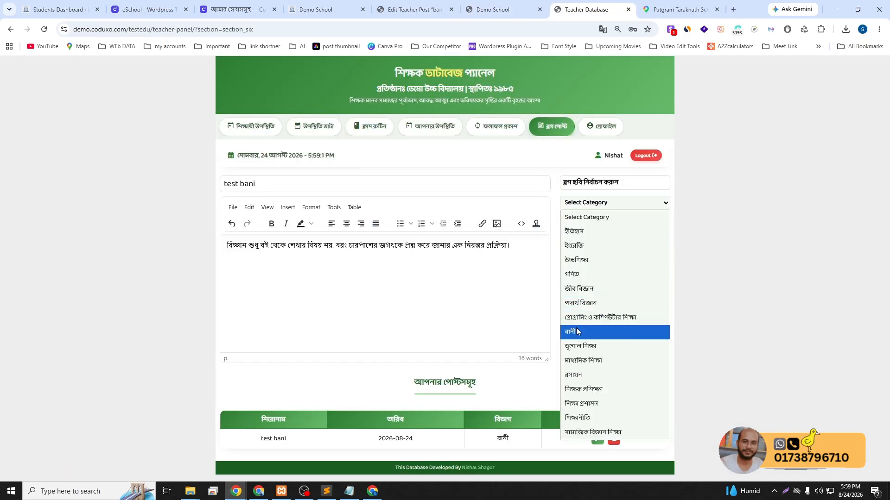
pyautogui.click(577, 332)
pyautogui.click(607, 227)
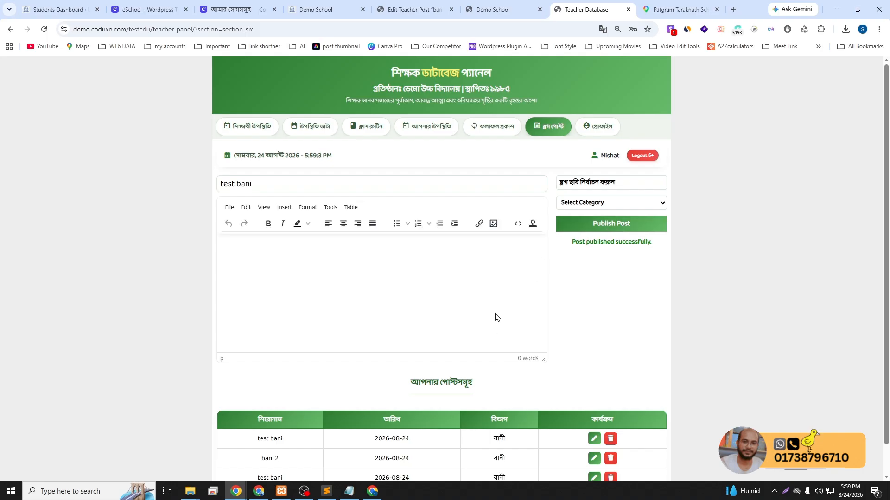
# Check the teacher's post list, which now shows three বানী posts including bani 2
pyautogui.scroll(-1, 494, 315)
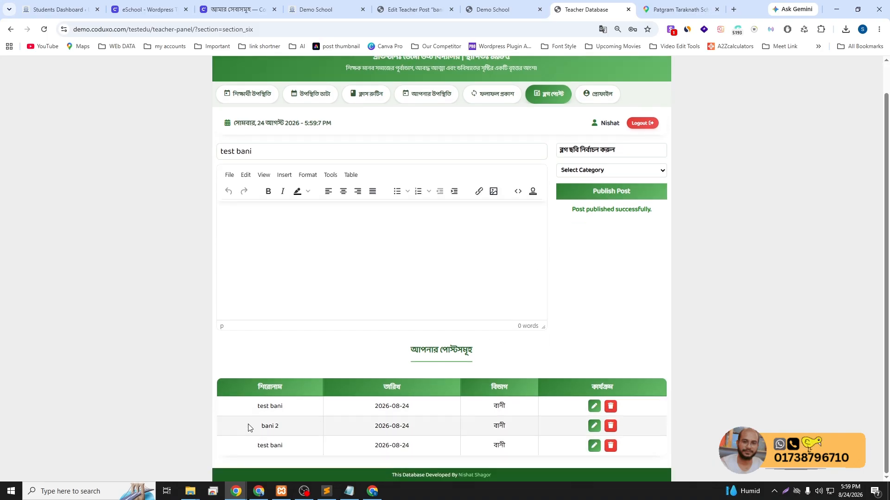
pyautogui.moveTo(287, 430); pyautogui.dragTo(283, 408)
pyautogui.moveTo(289, 446); pyautogui.dragTo(245, 448)
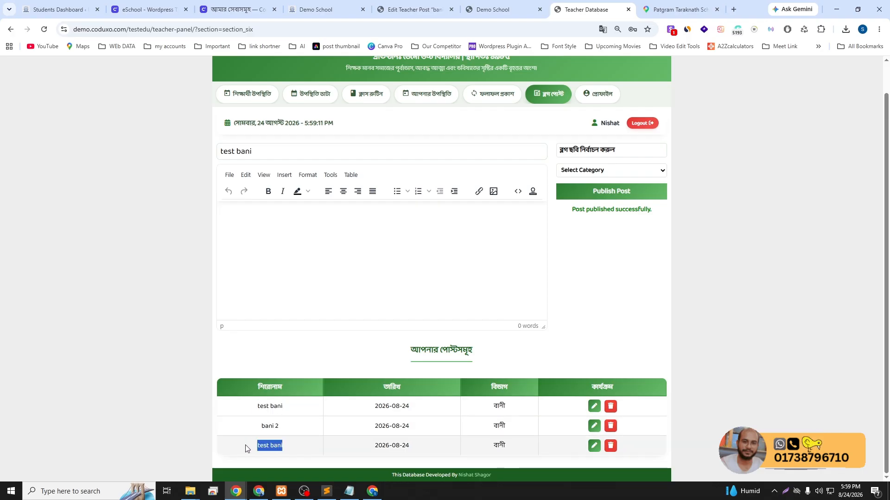
pyautogui.click(302, 445)
pyautogui.scroll(1, 309, 439)
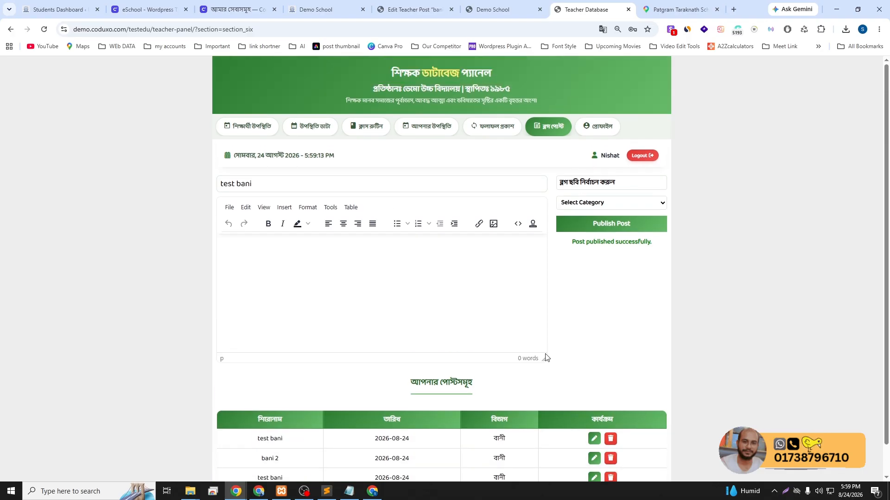
pyautogui.click(503, 6)
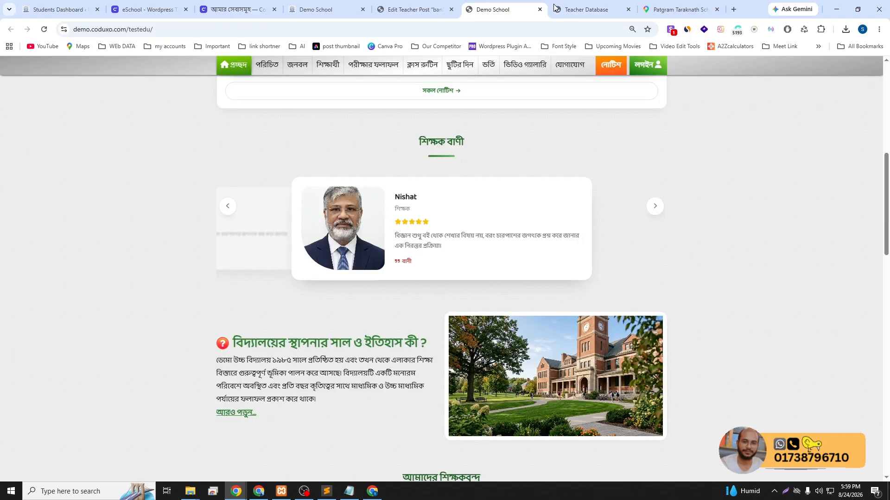
pyautogui.click(586, 9)
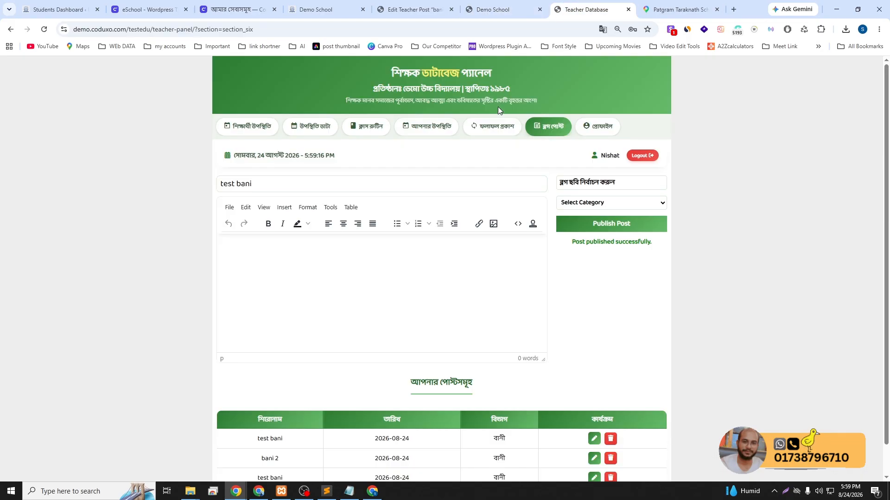
pyautogui.click(509, 7)
pyautogui.click(569, 10)
pyautogui.scroll(-1, 596, 268)
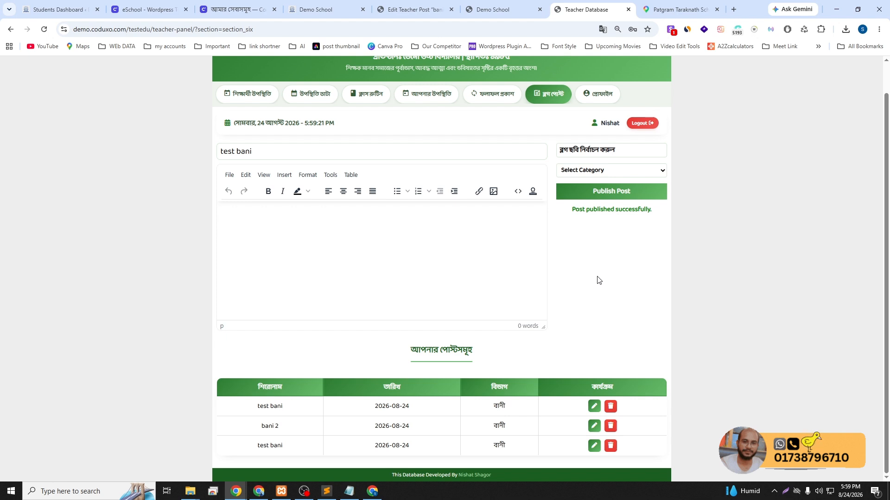
pyautogui.scroll(1, 597, 280)
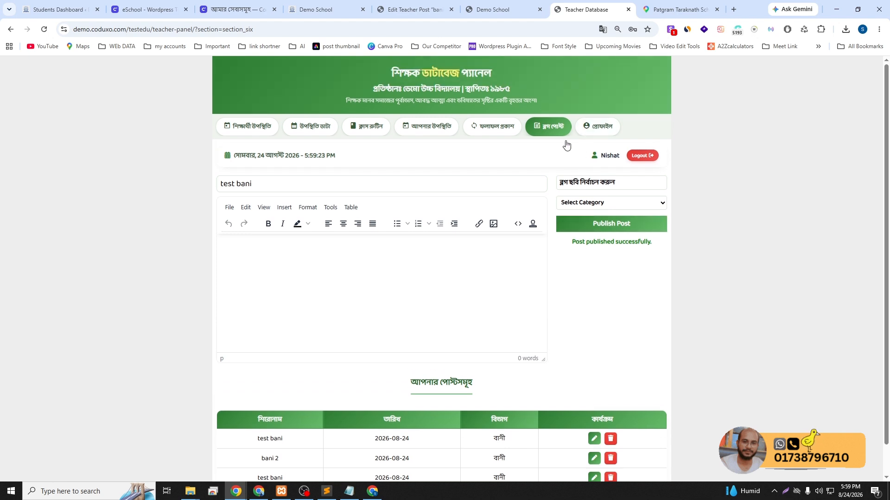
pyautogui.scroll(-1, 561, 358)
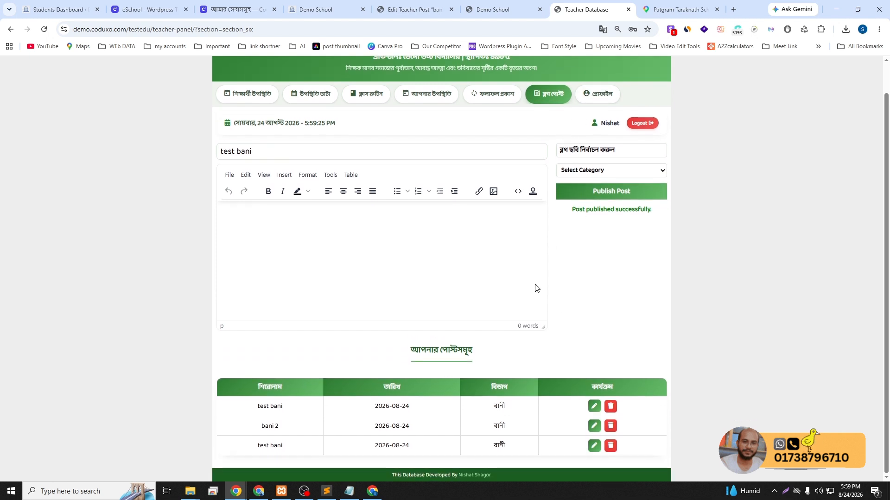
pyautogui.click(575, 175)
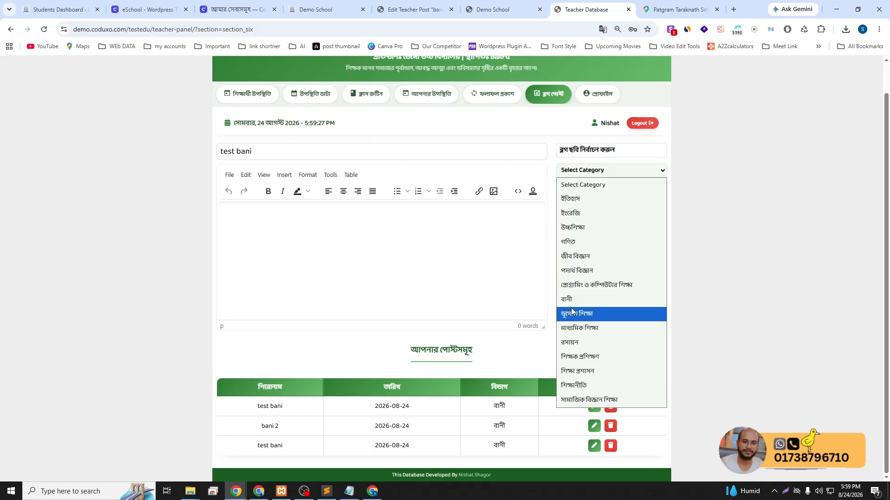
pyautogui.click(322, 224)
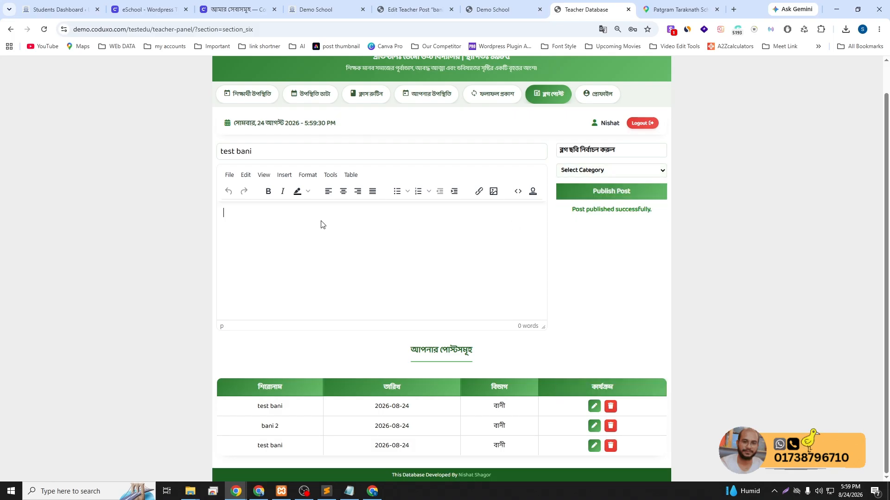
pyautogui.click(574, 171)
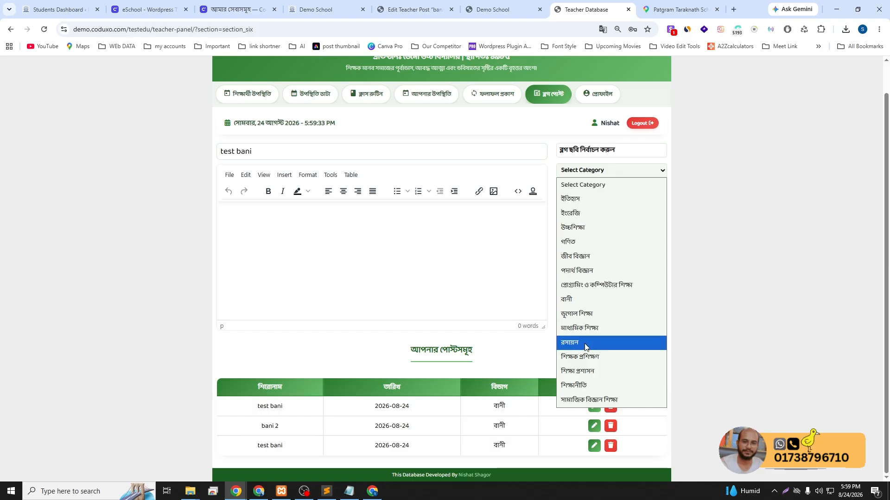
pyautogui.click(686, 229)
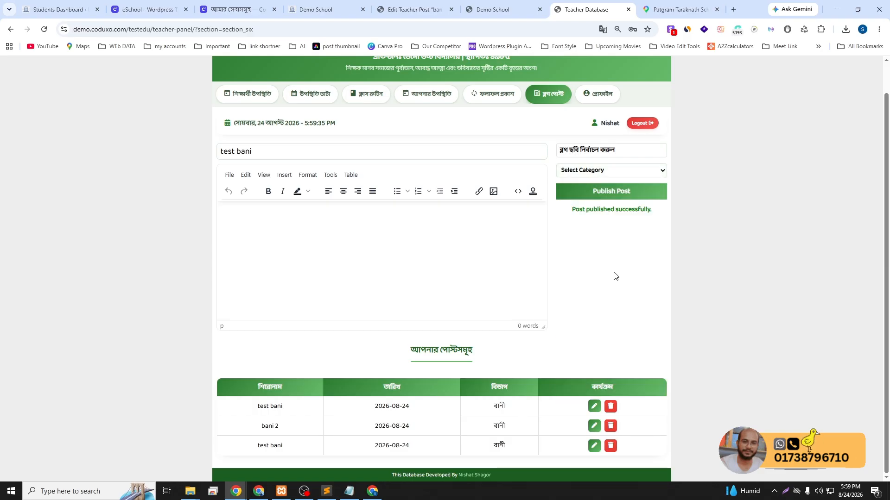
pyautogui.click(487, 5)
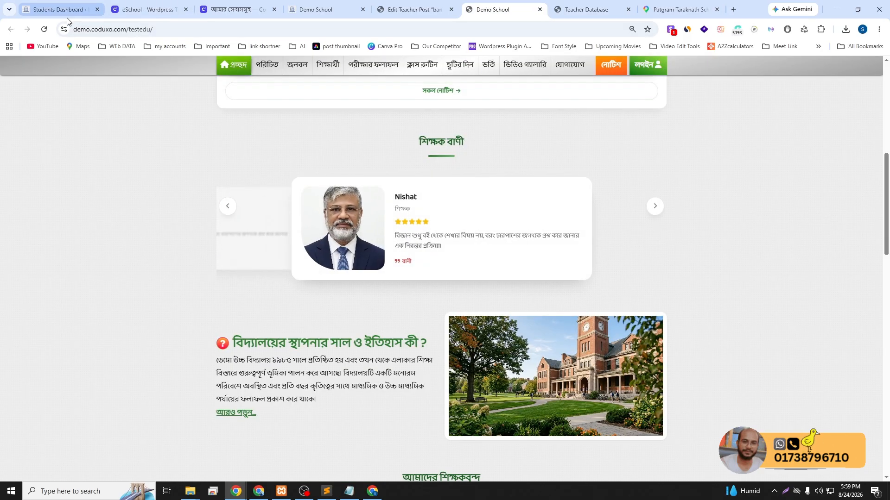
# Reload Demo School and scroll past আমাদের শিক্ষকবৃন্দ to বিষয়ভিত্তিক পোস্ট, still showing No posts found
pyautogui.click(45, 31)
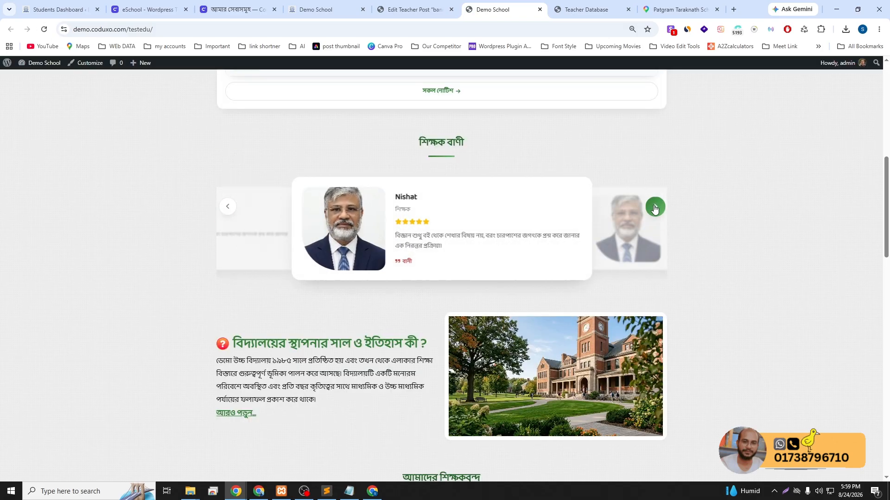
pyautogui.scroll(-1, 712, 211)
pyautogui.scroll(-6, 712, 210)
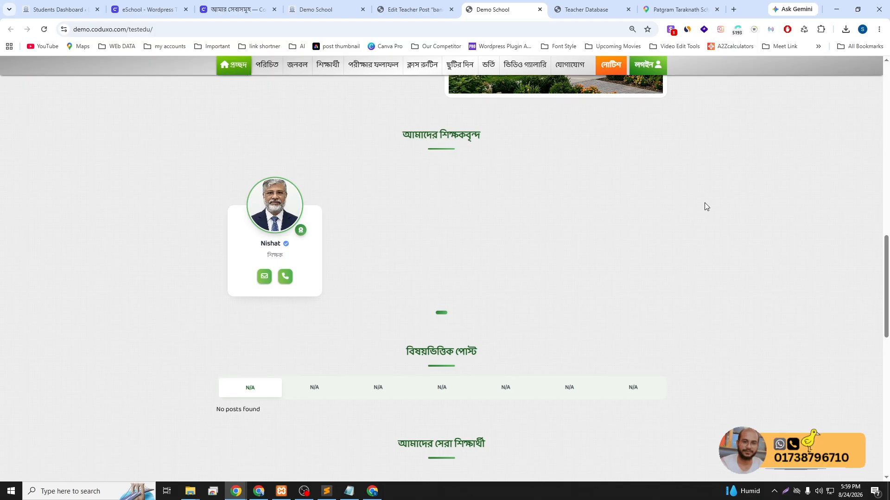
pyautogui.scroll(-1, 702, 206)
pyautogui.scroll(3, 702, 206)
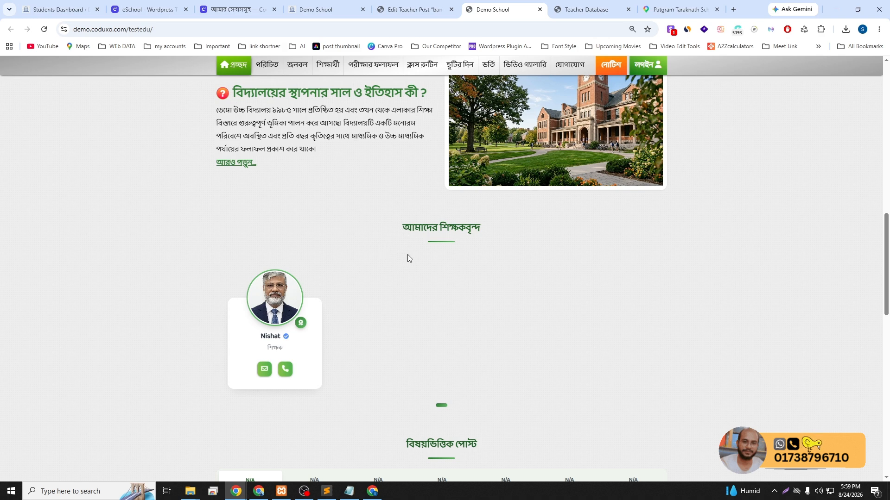
pyautogui.moveTo(402, 227); pyautogui.dragTo(464, 324)
pyautogui.click(464, 323)
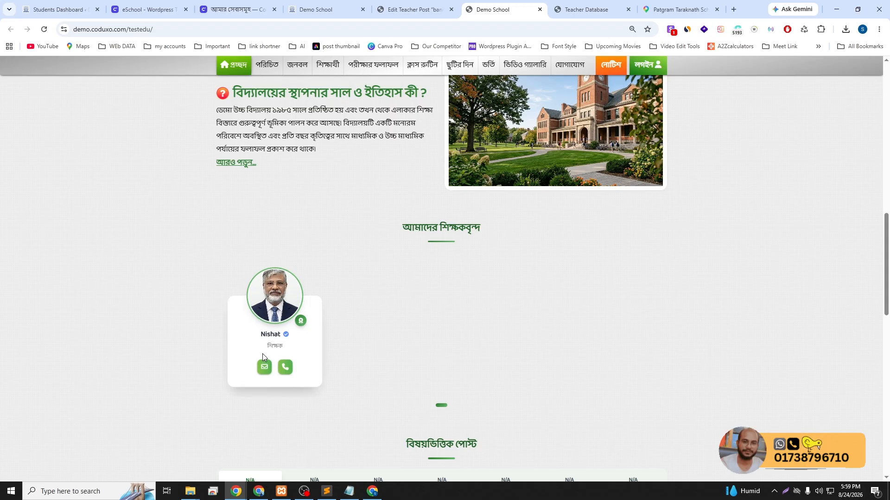
pyautogui.scroll(-4, 389, 365)
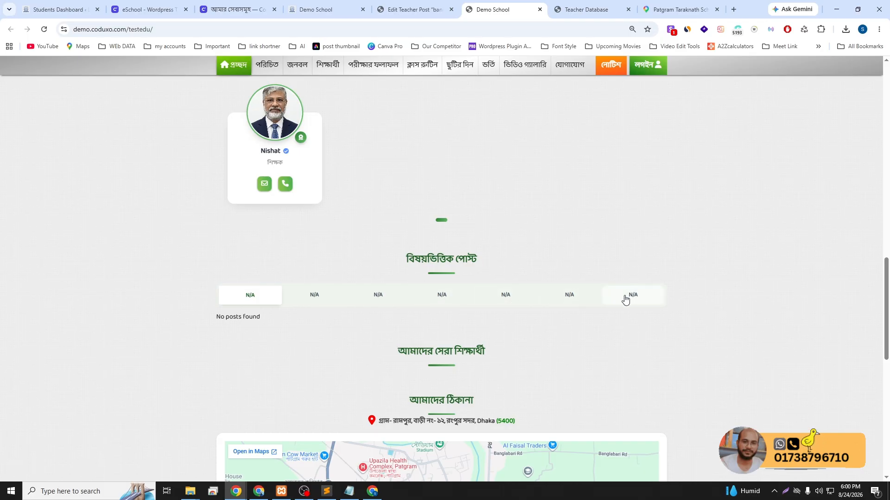
pyautogui.scroll(-1, 625, 299)
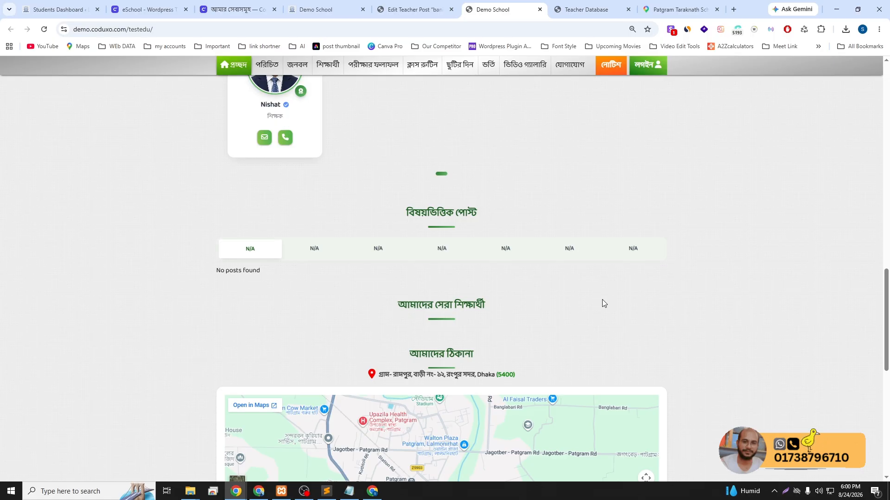